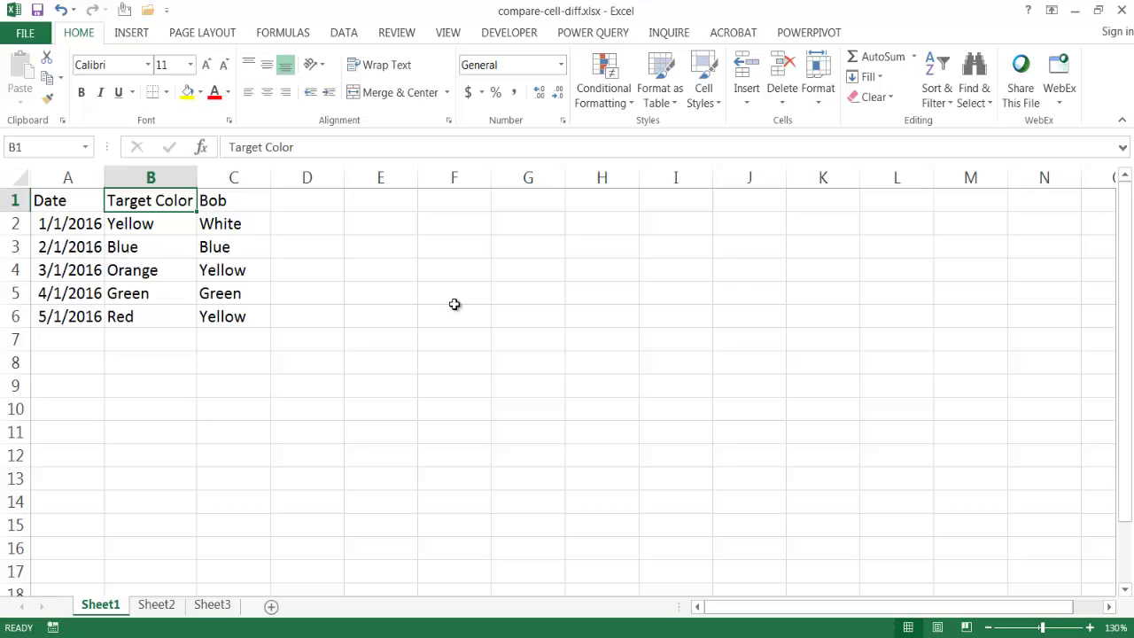
Step: Compare the first target colour, Yellow, with Bob's first colour, White
left_click(159, 177)
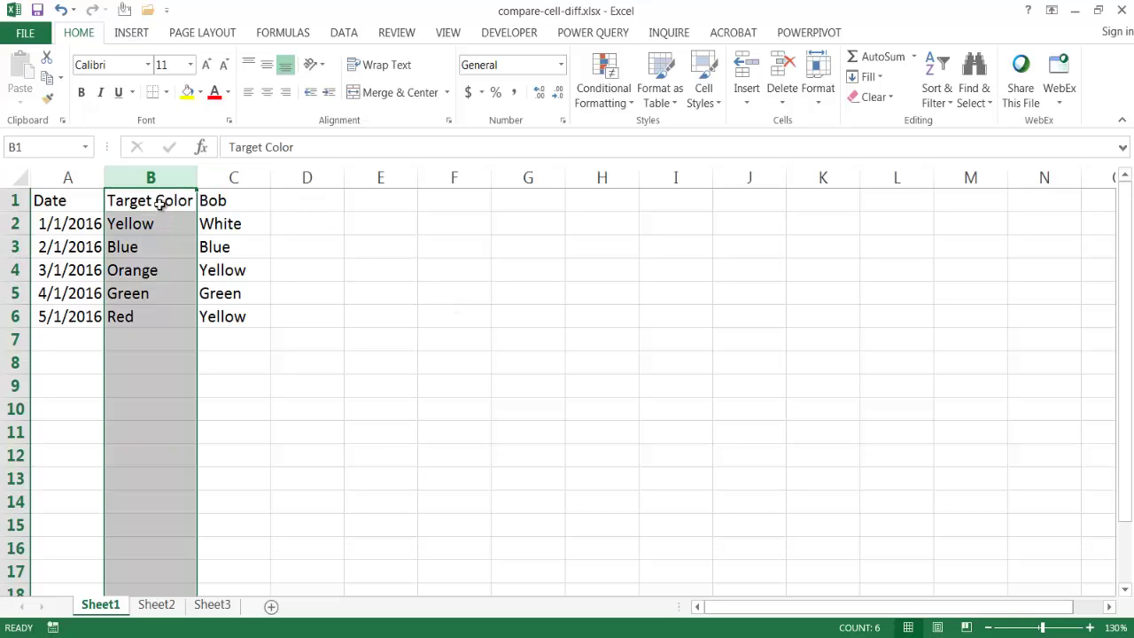
left_click(151, 221)
left_click(244, 224)
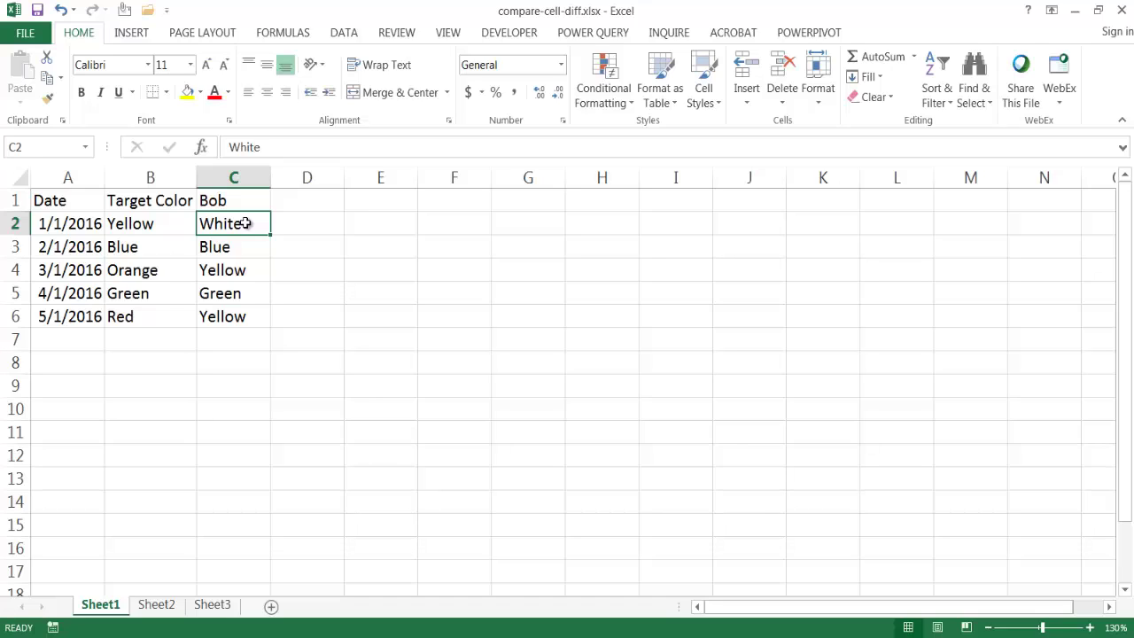
left_click(179, 229)
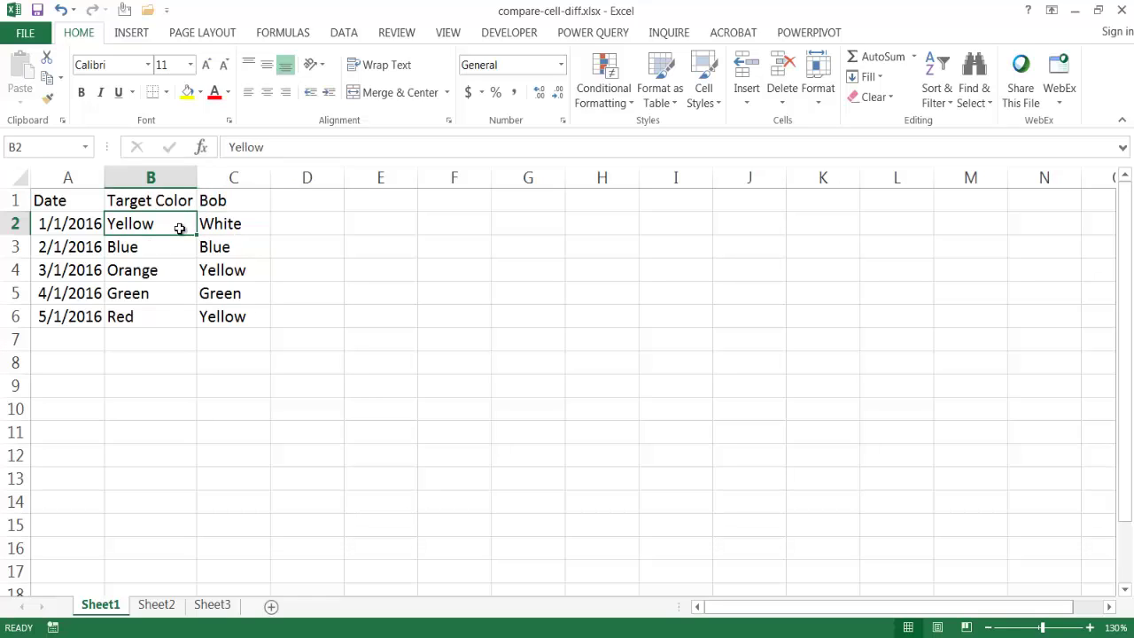
Step: Add a Match header in D1 and the comparison formula =C2=B2 in D2
left_click(306, 199)
type("M")
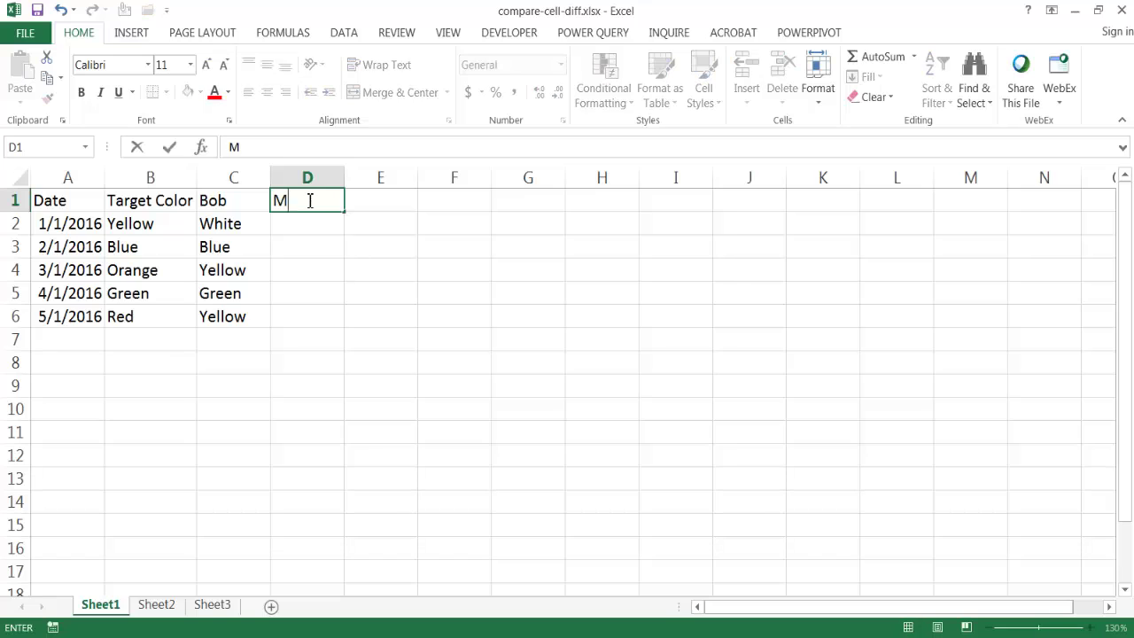
type("atch")
key("Return")
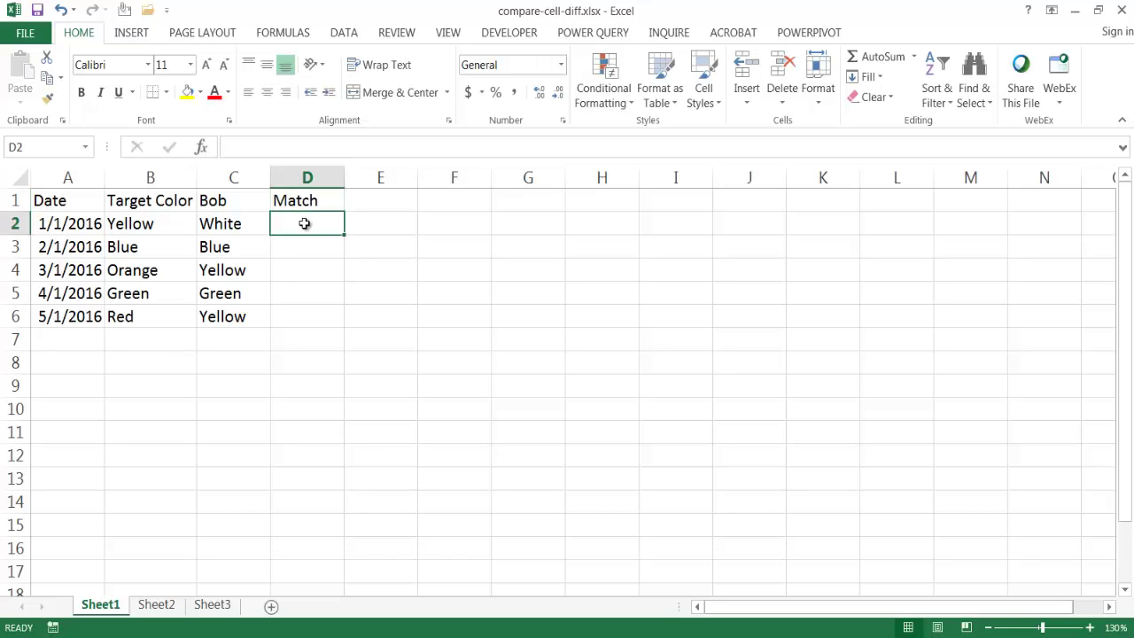
type("=")
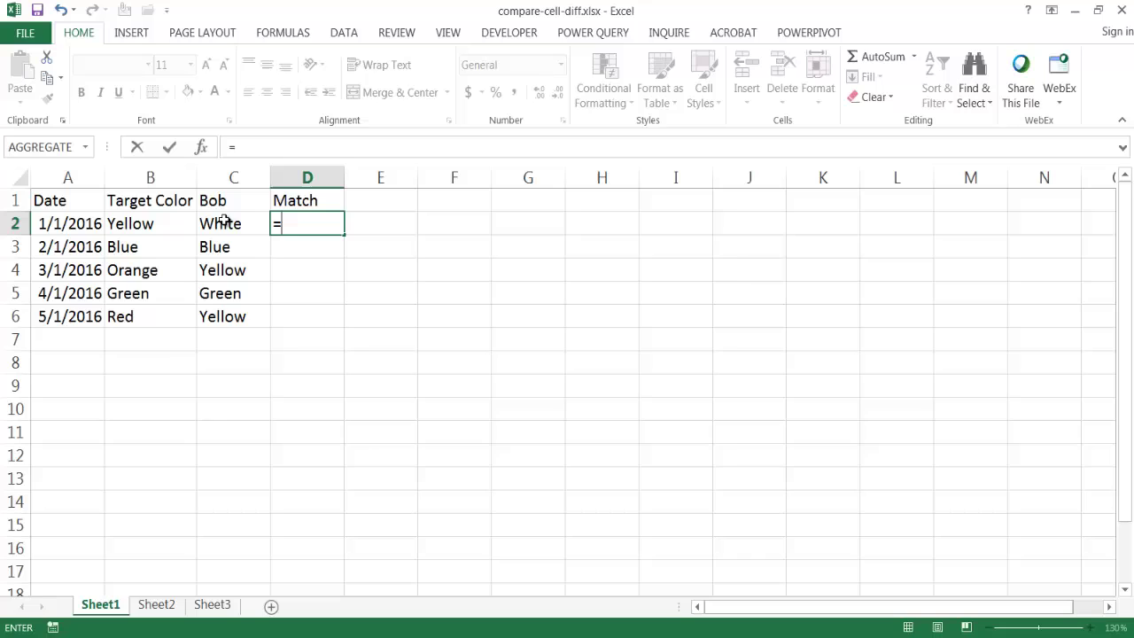
left_click(219, 223)
type("=")
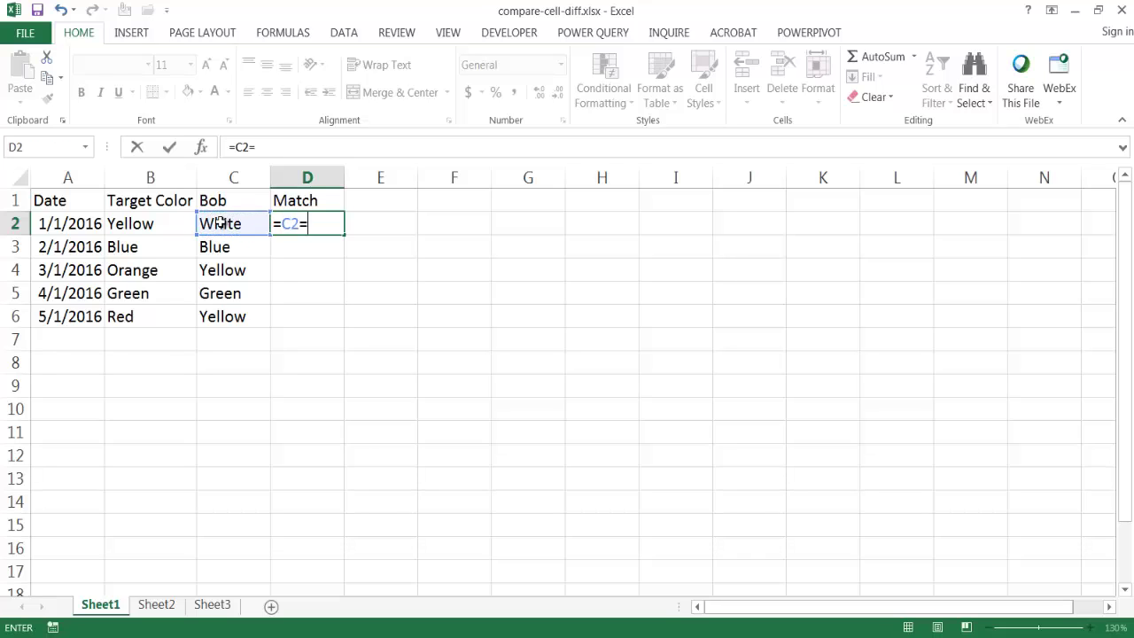
left_click(164, 223)
key("Return")
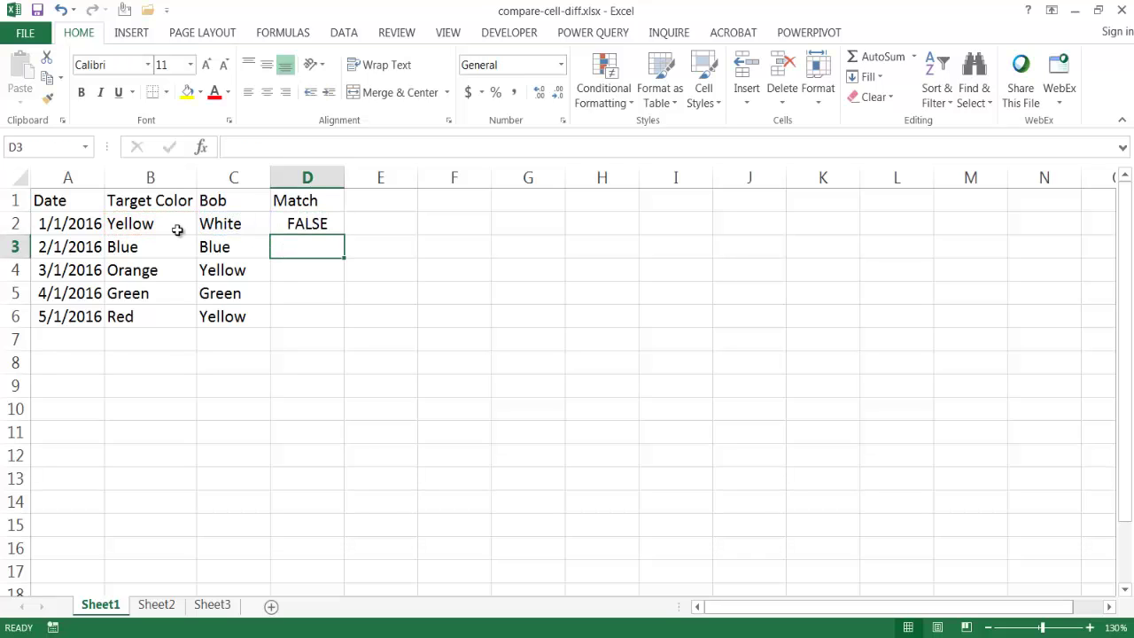
left_click(328, 221)
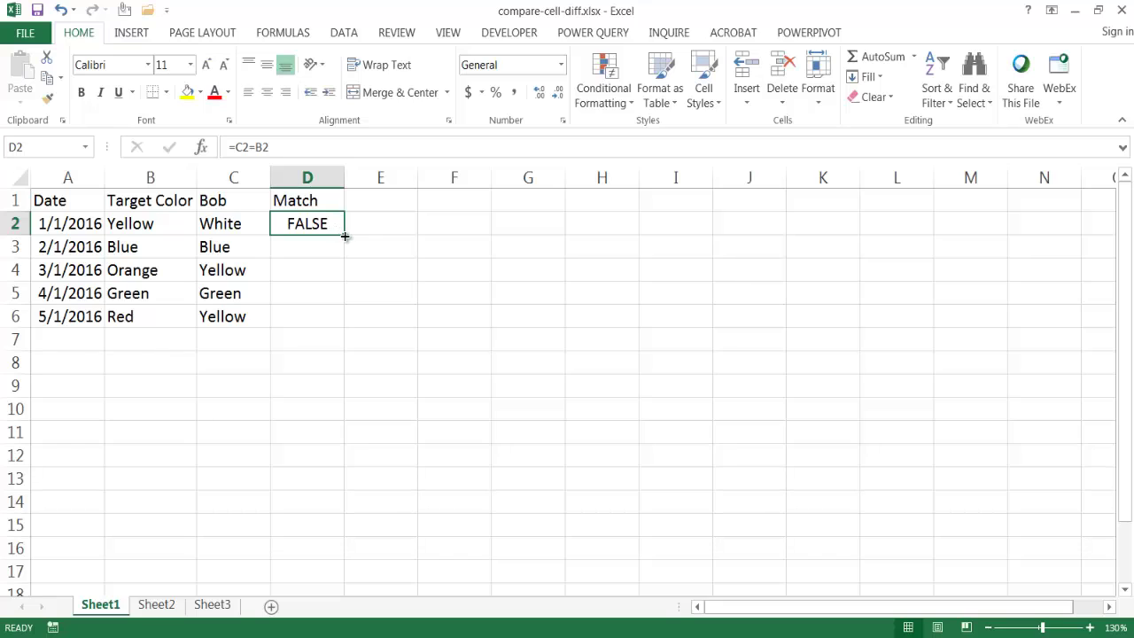
double_click(345, 236)
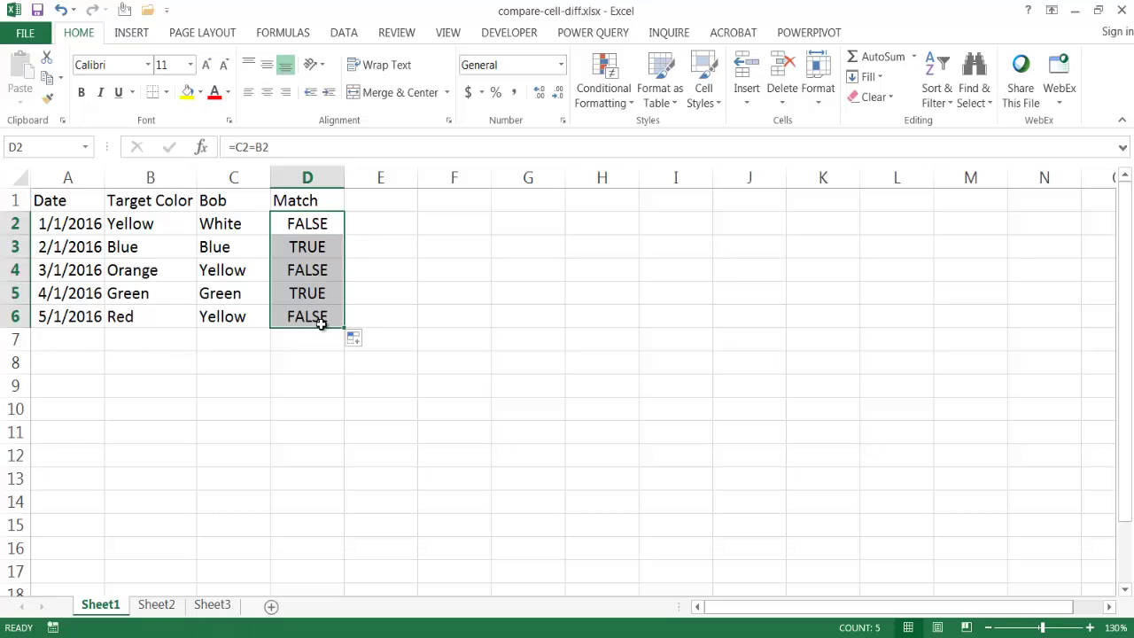
left_click(325, 248)
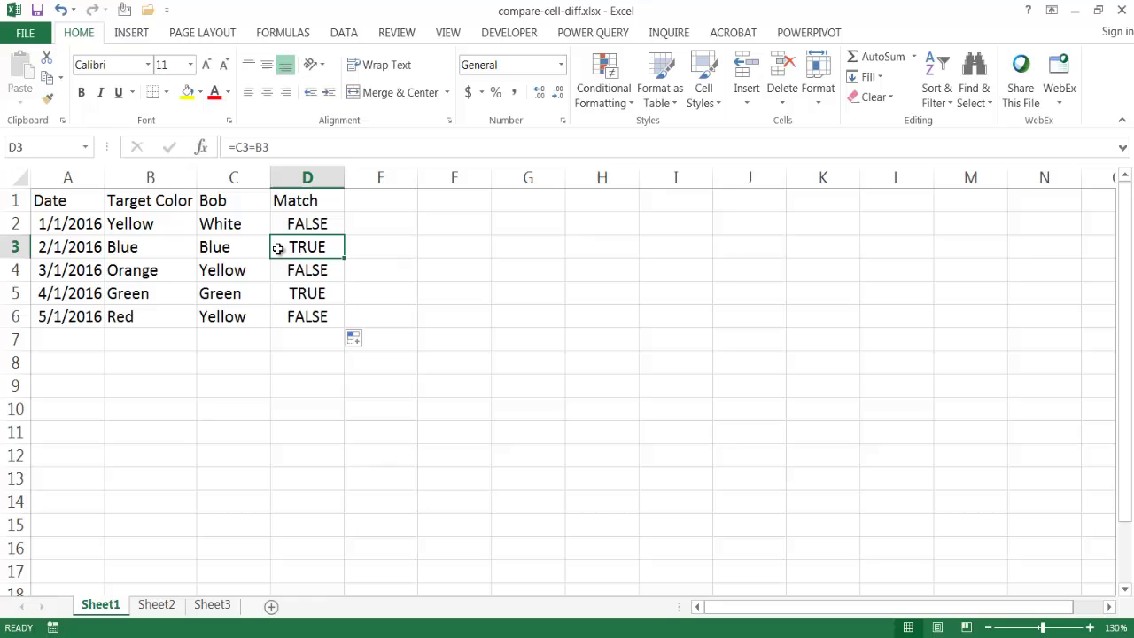
left_click(221, 247)
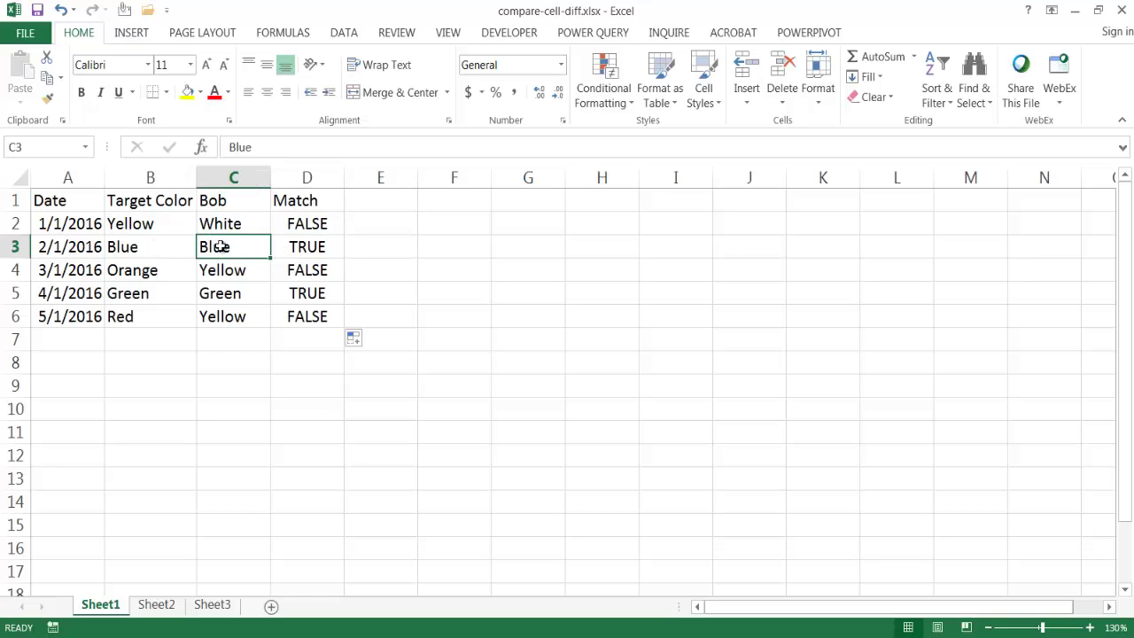
left_click(192, 247)
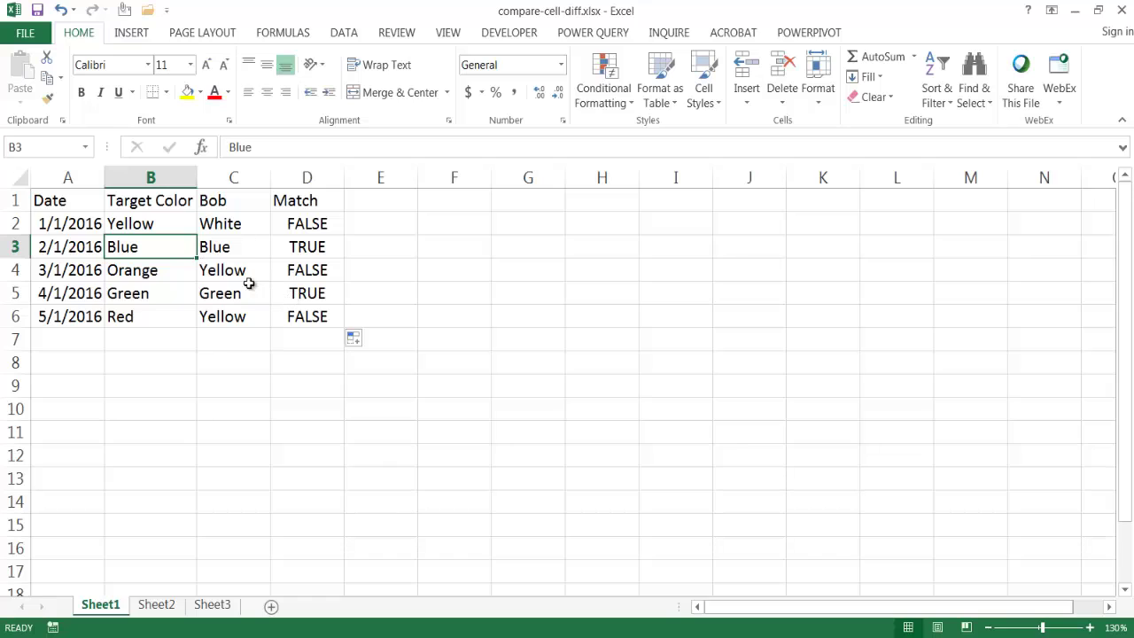
left_click(223, 299)
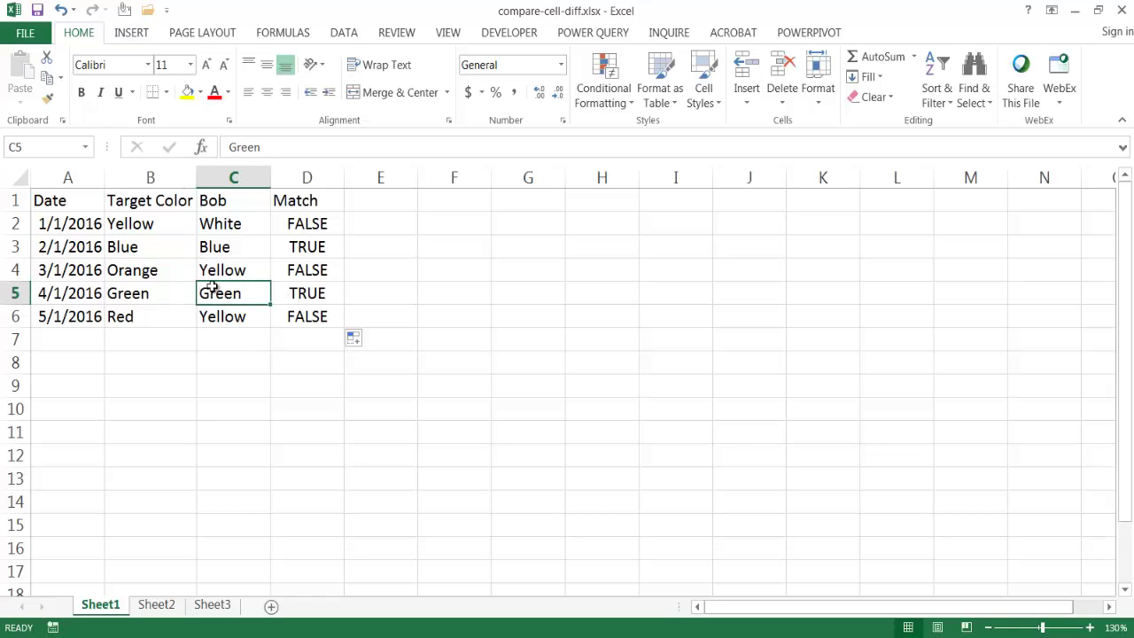
left_click(163, 300)
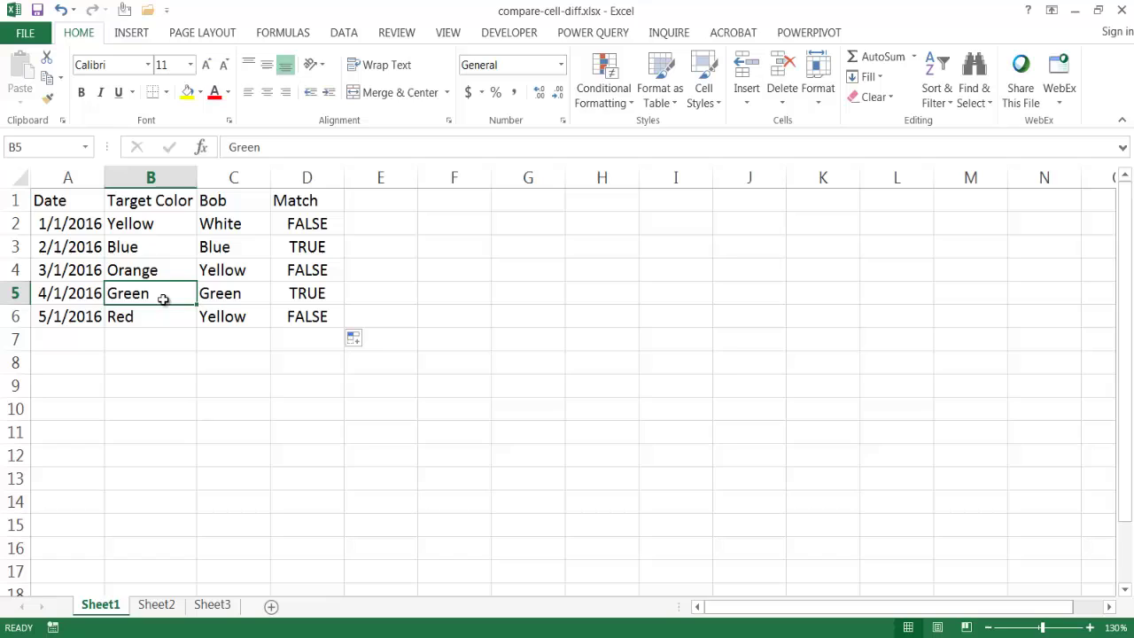
left_click(298, 300)
left_click(306, 272)
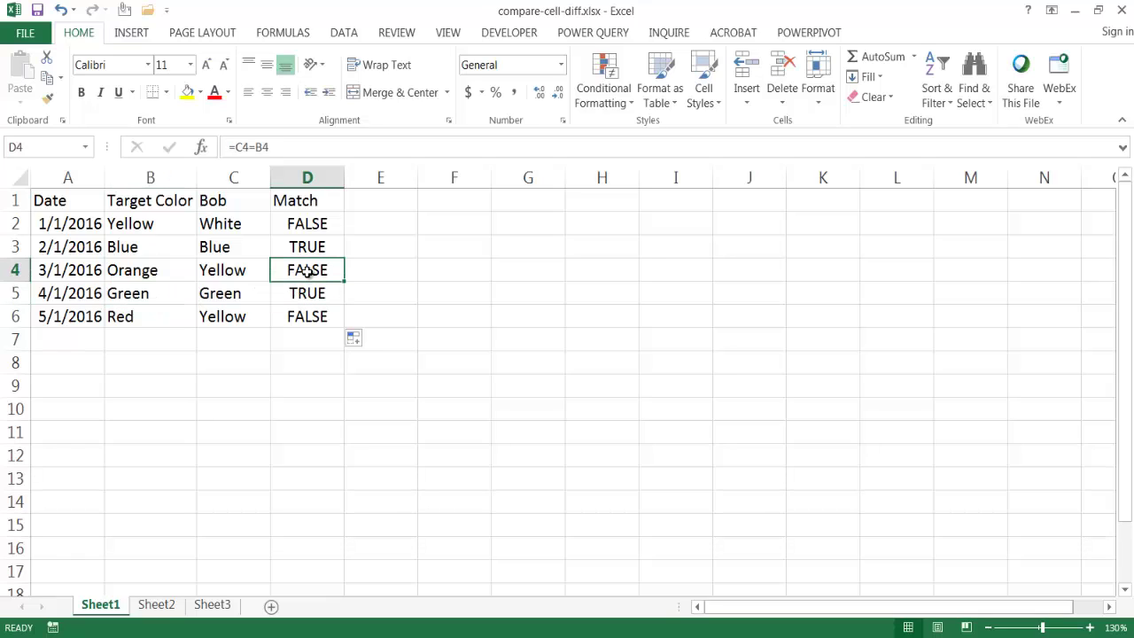
left_click(231, 287)
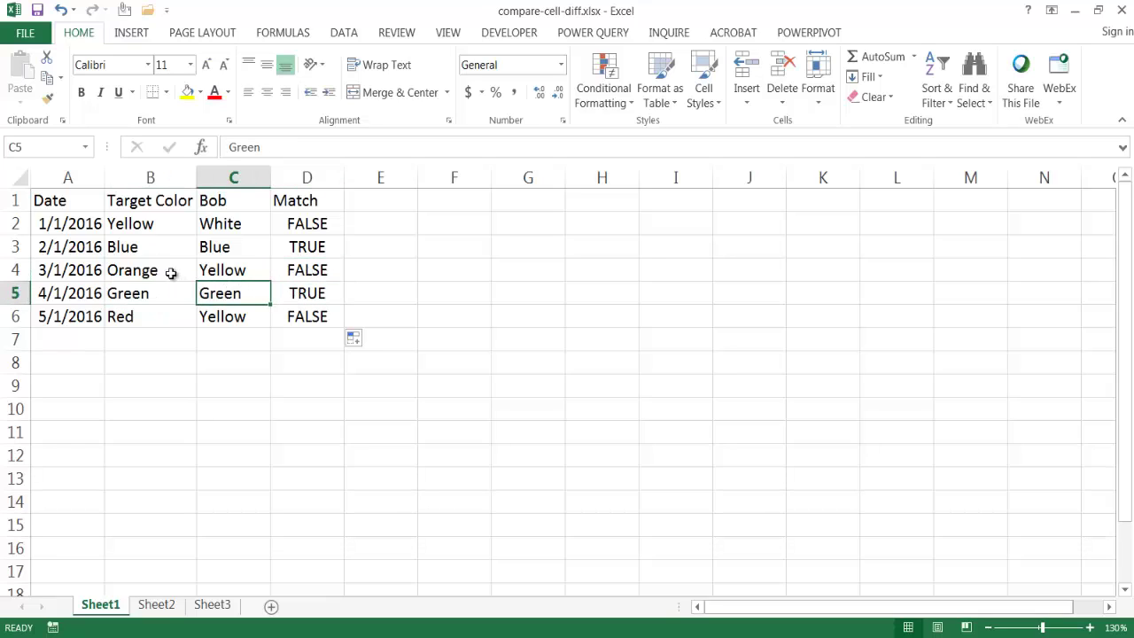
left_click(256, 276)
left_click(126, 270)
left_click(236, 351)
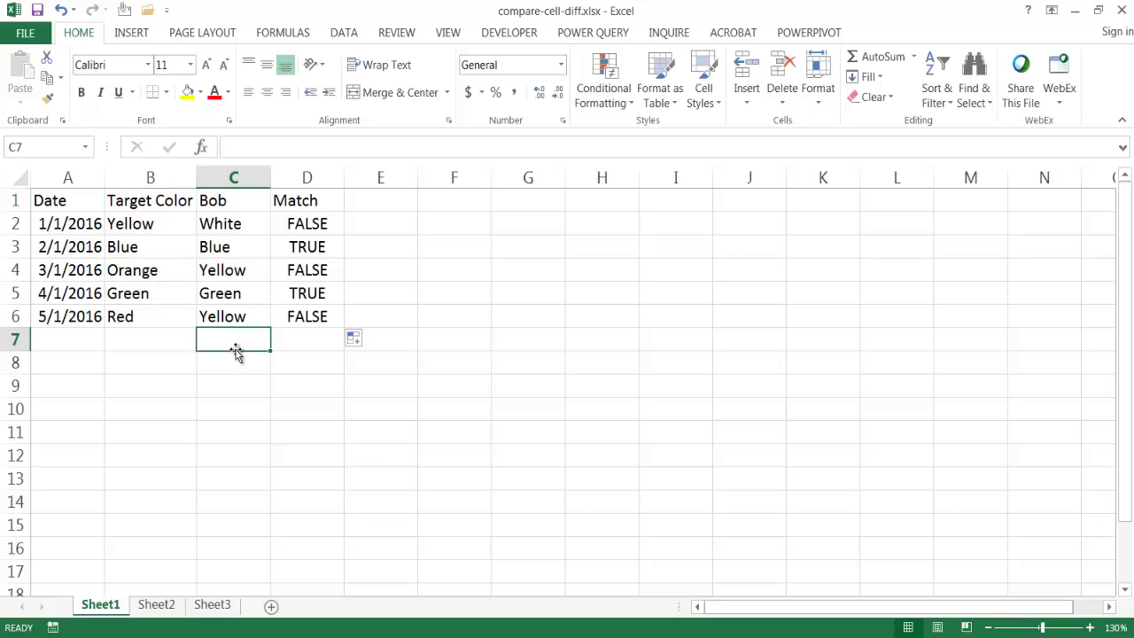
left_click(227, 173)
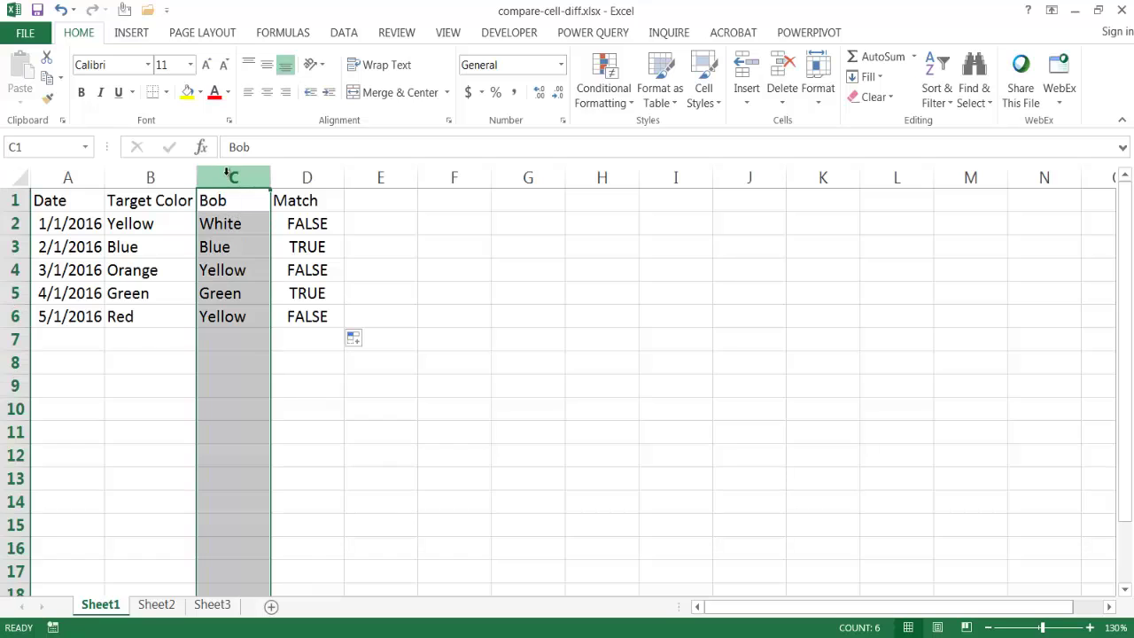
left_click(175, 173)
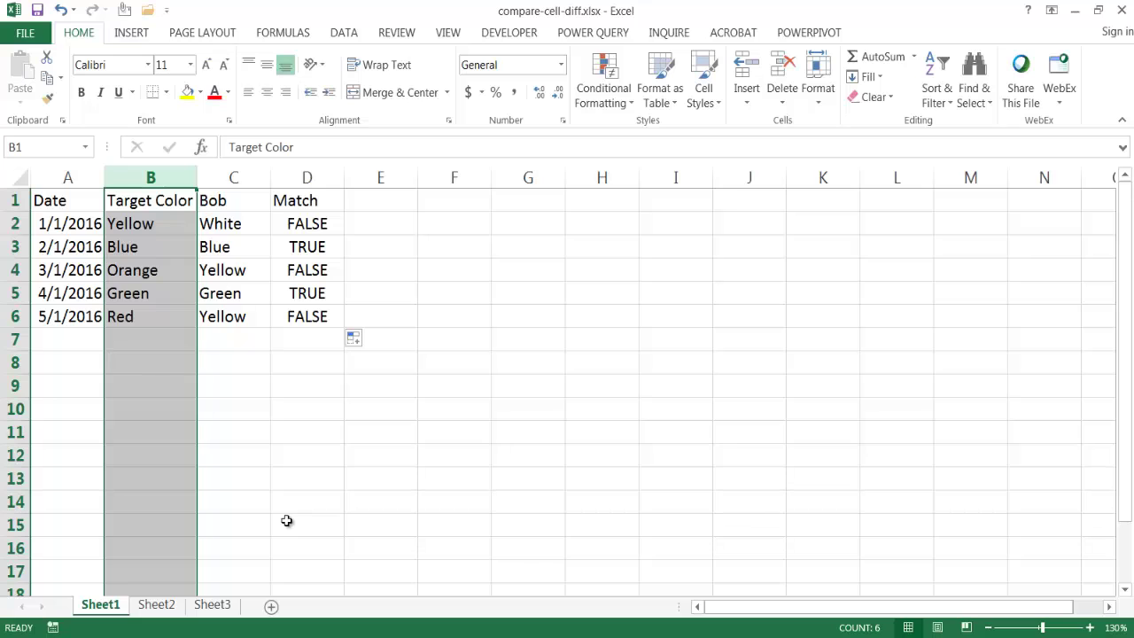
Step: On Sheet2, select the Target Color column and the Bob-to-Ming columns, then pick G2
left_click(160, 605)
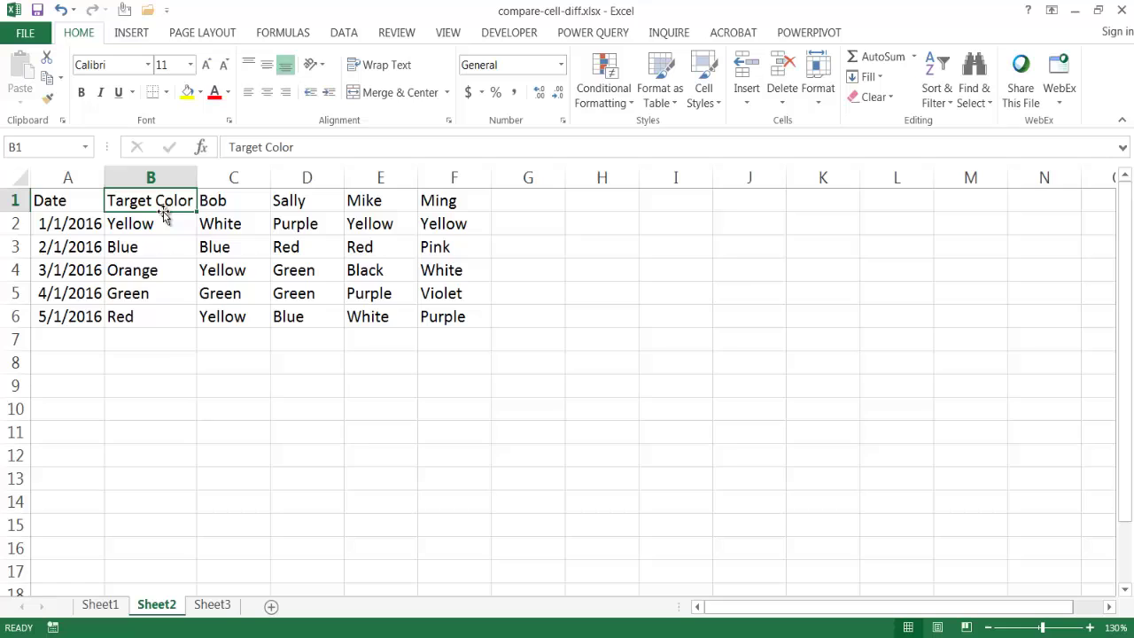
left_click(160, 173)
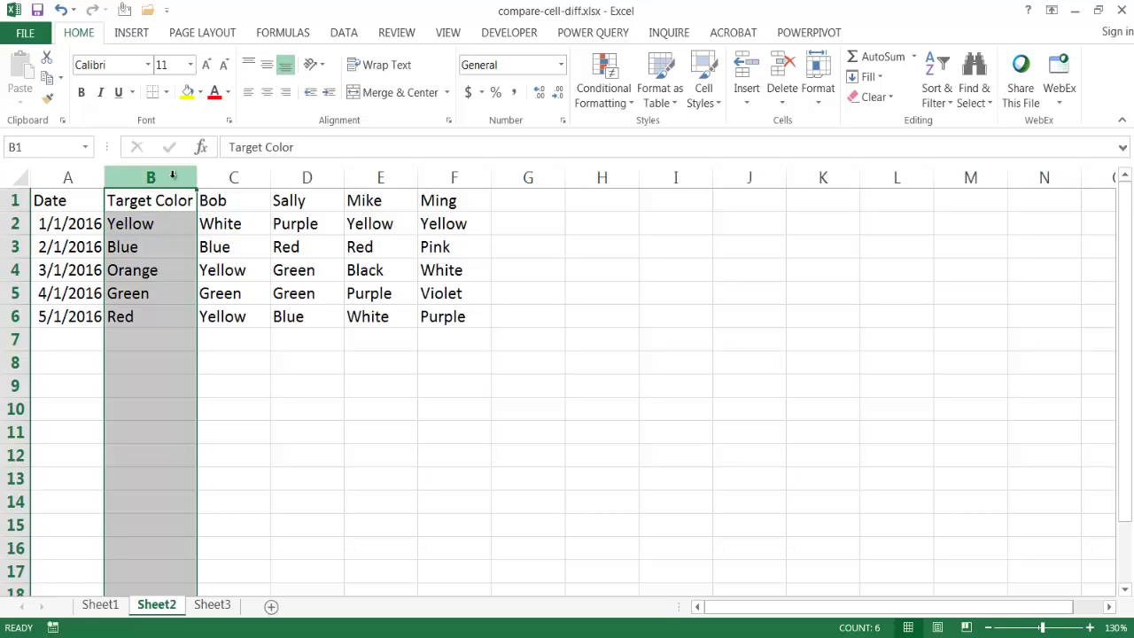
left_click_drag(223, 176, 465, 177)
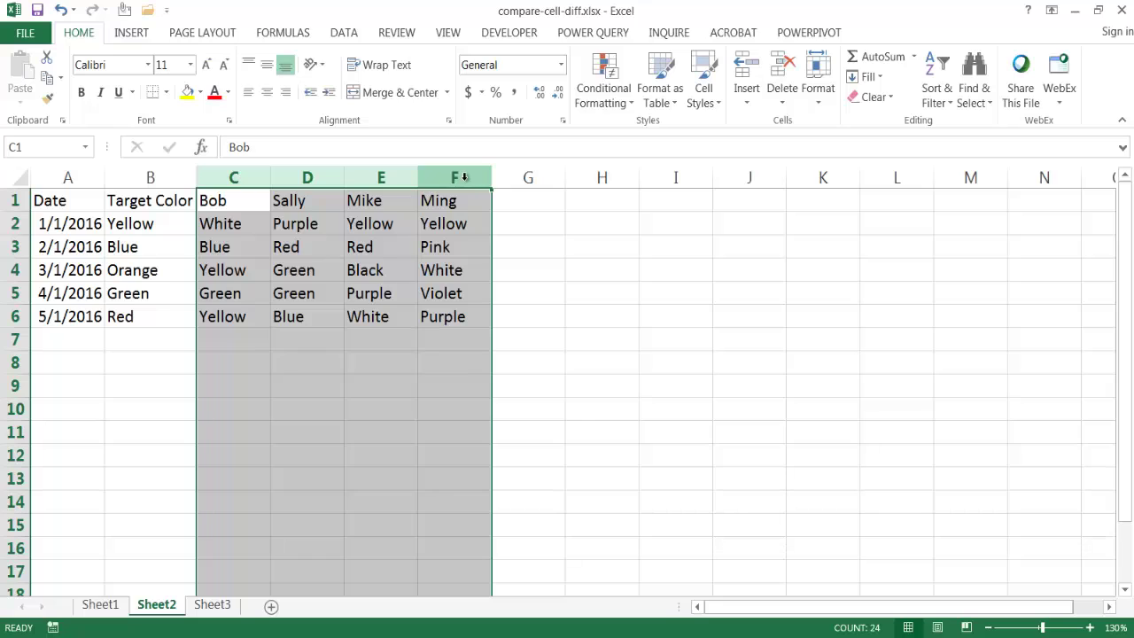
left_click(153, 229)
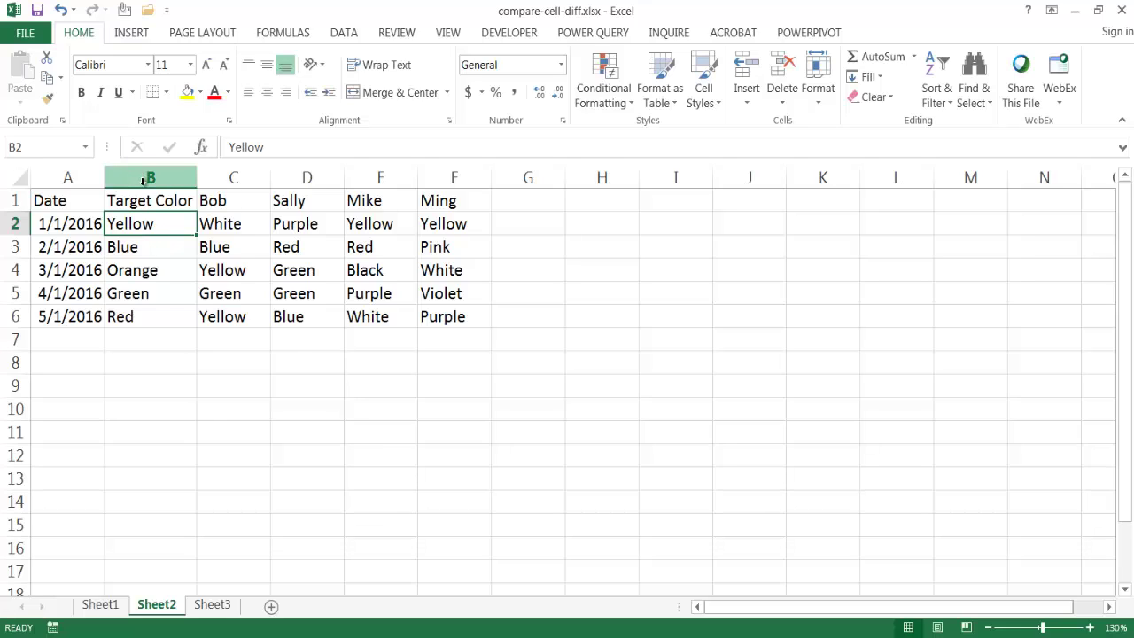
left_click(528, 224)
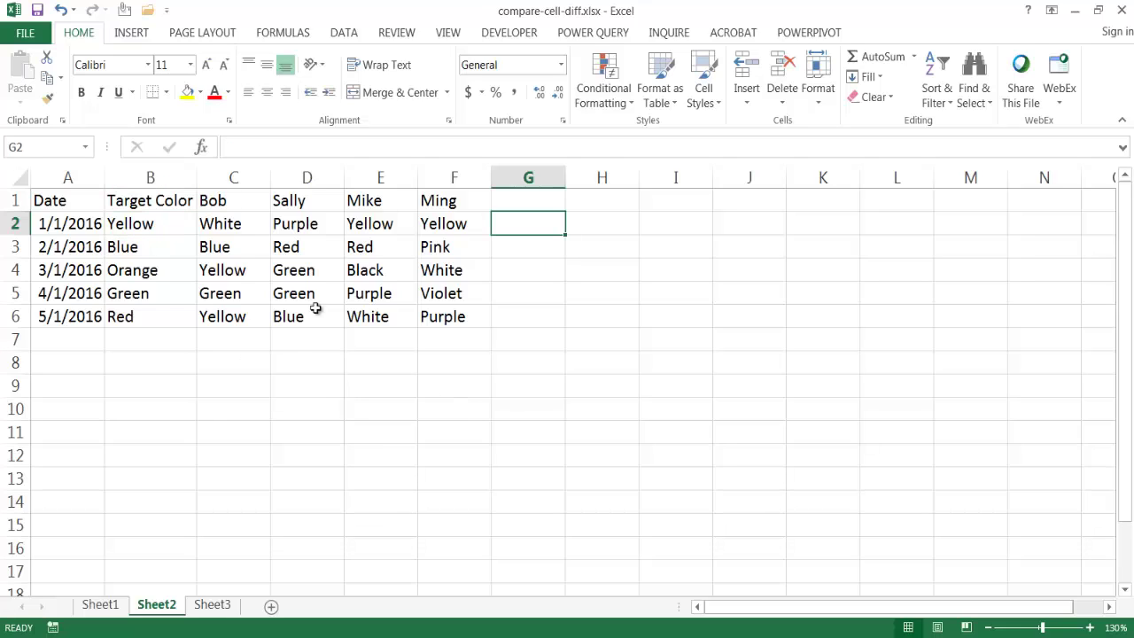
Step: Copy the Bob, Sally, Mike and Ming headers from C1:F1 into G1:J1
left_click(253, 204)
left_click_drag(316, 202, 439, 201)
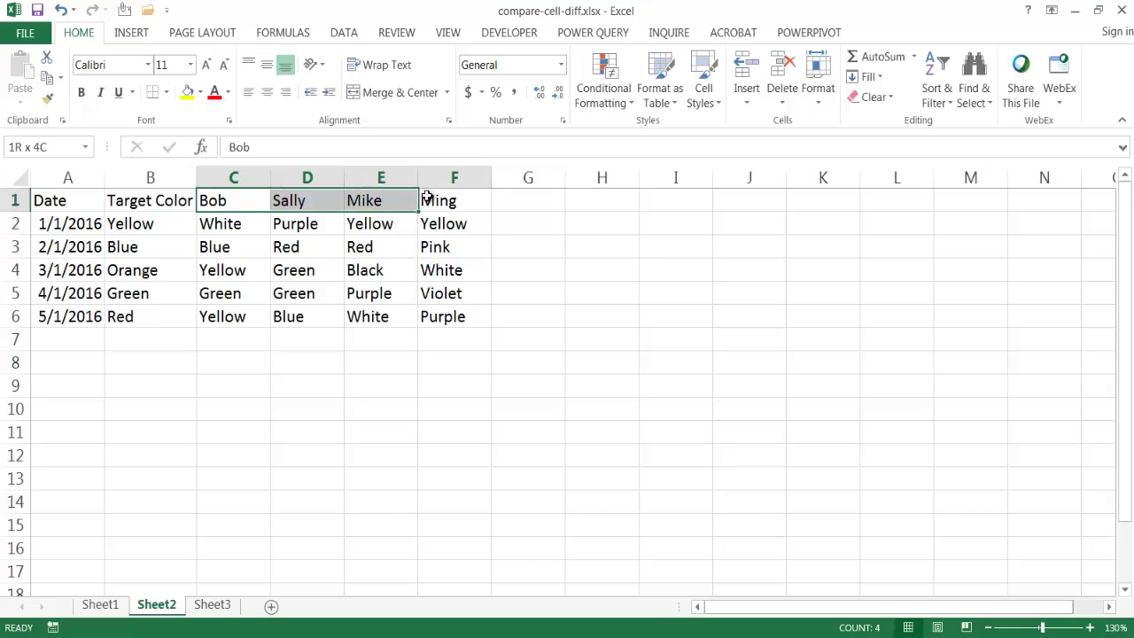
key("ctrl+c")
left_click(513, 205)
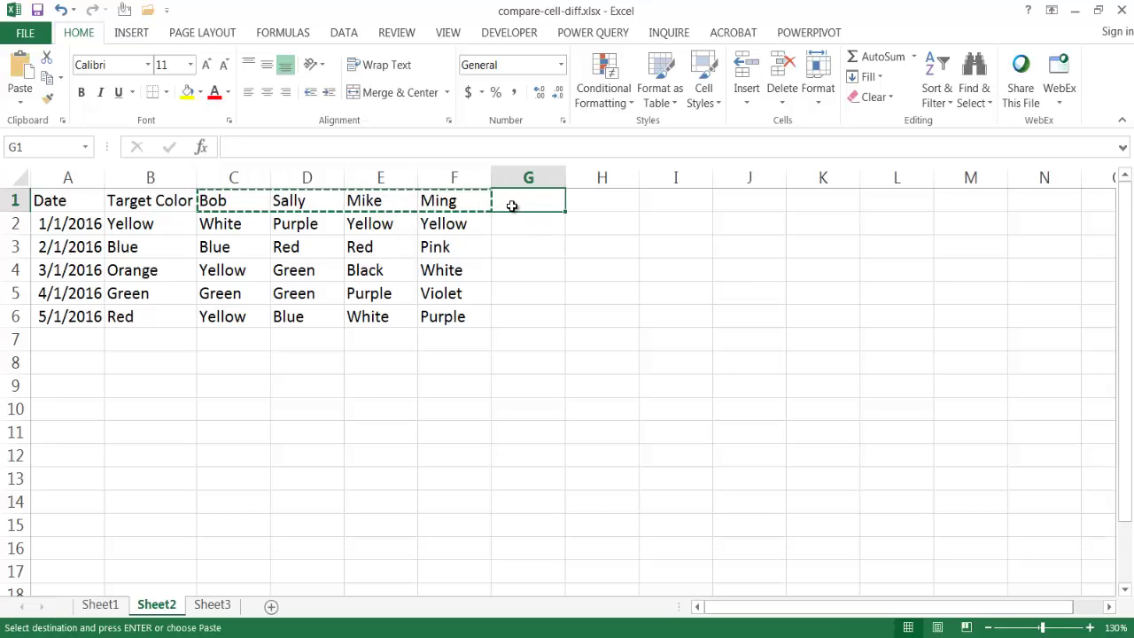
key("ctrl+v")
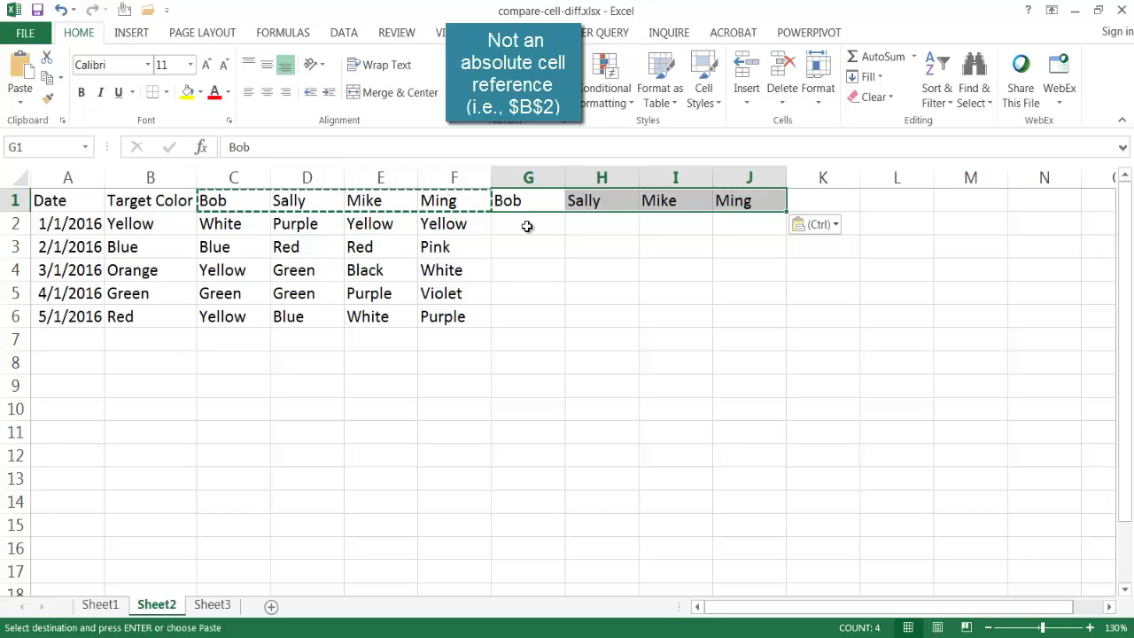
Step: Select G2:J6 and begin the formula =C2=B2 in G2, placing the cursor on B2
mouse_move(527, 227)
left_mouse_down()
mouse_move(645, 263)
mouse_move(725, 320)
left_mouse_up()
type("=")
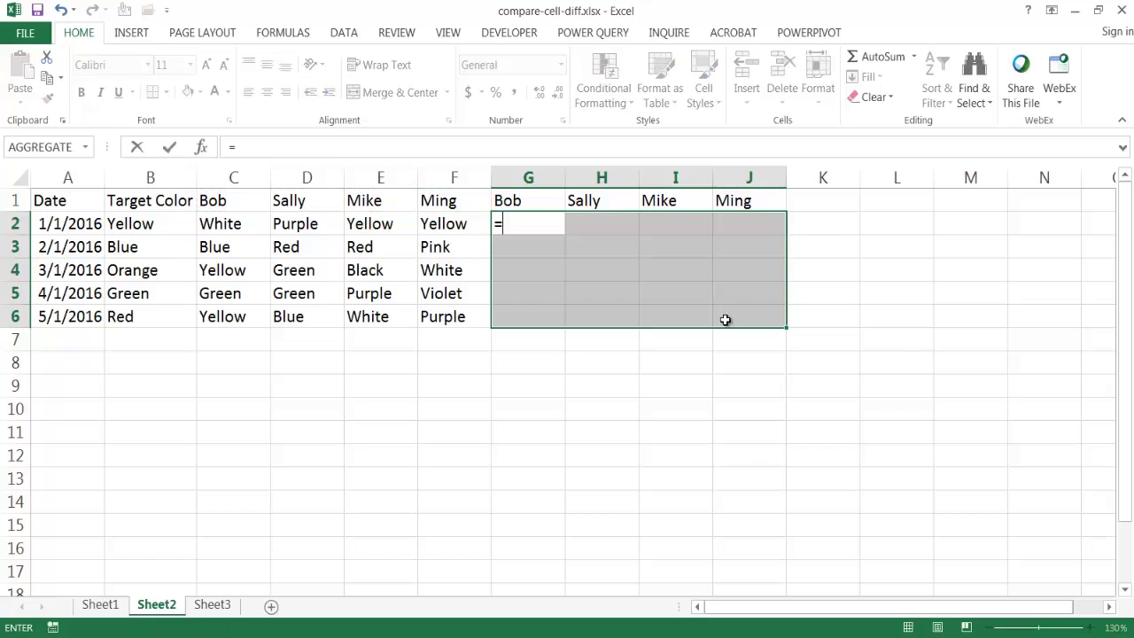
left_click(248, 226)
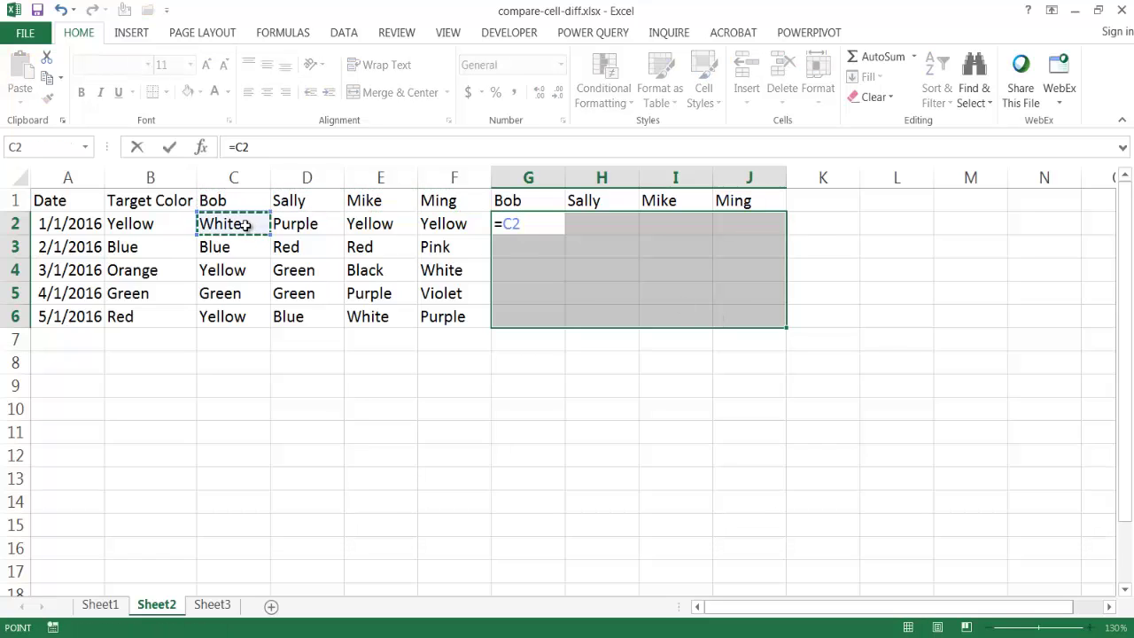
type("=")
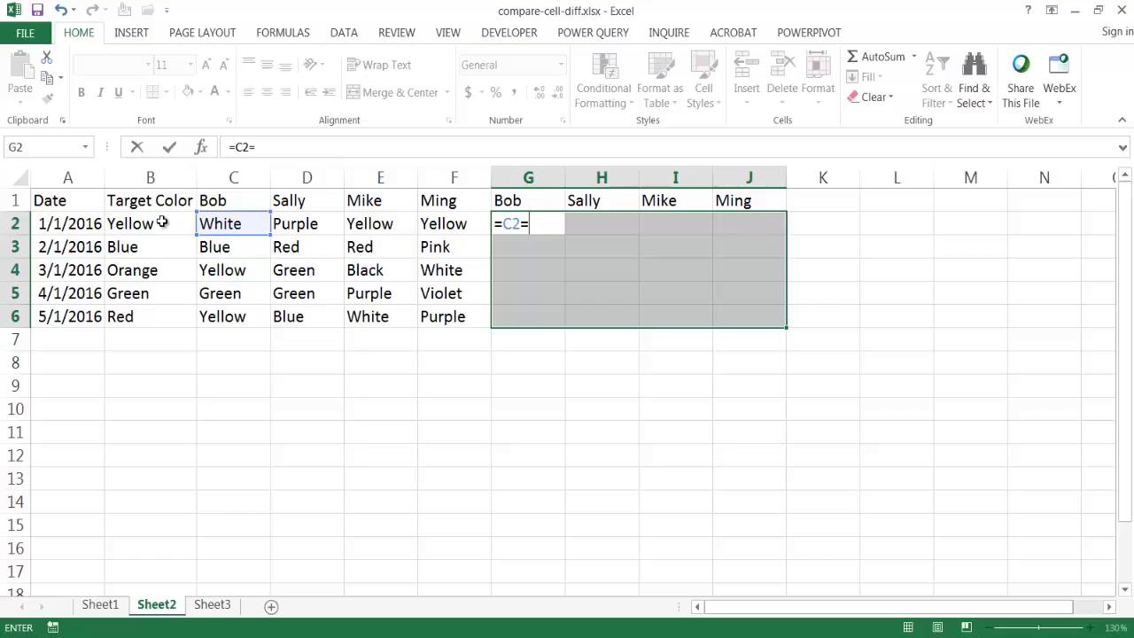
left_click(161, 221)
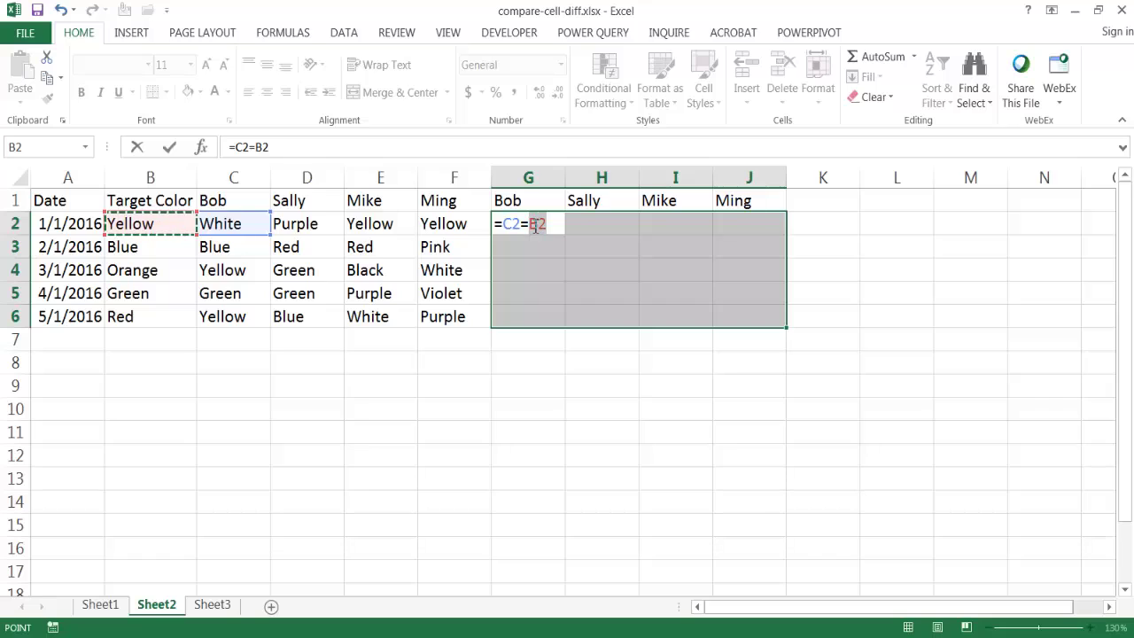
left_click(534, 228)
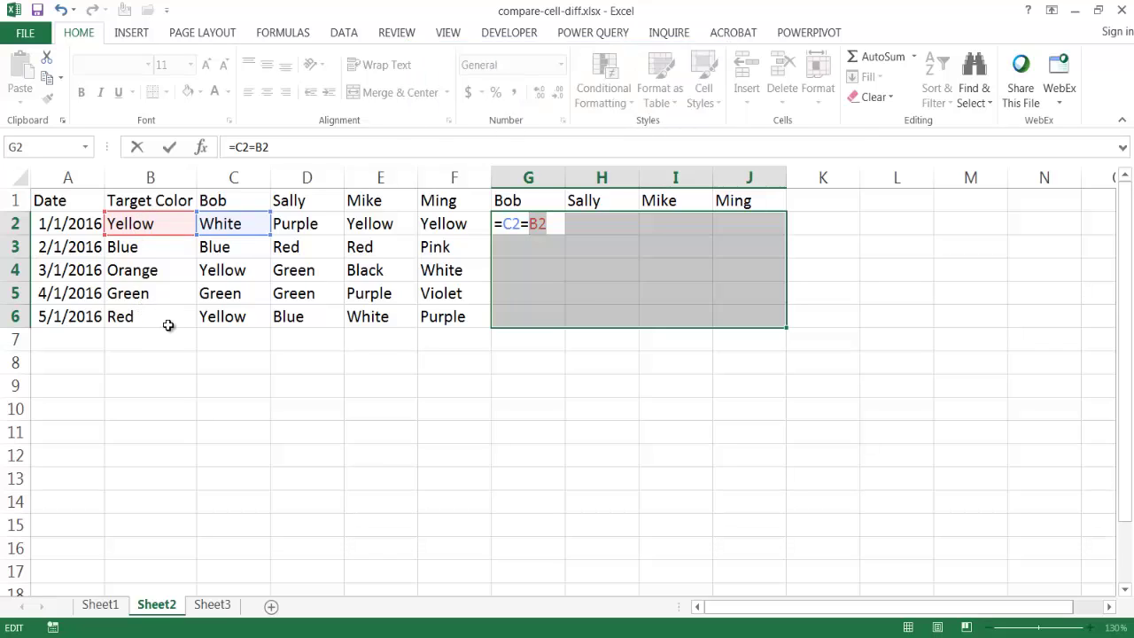
Step: Cycle the B2 reference with F4 until it reads $B2, locking only column B
key("F4")
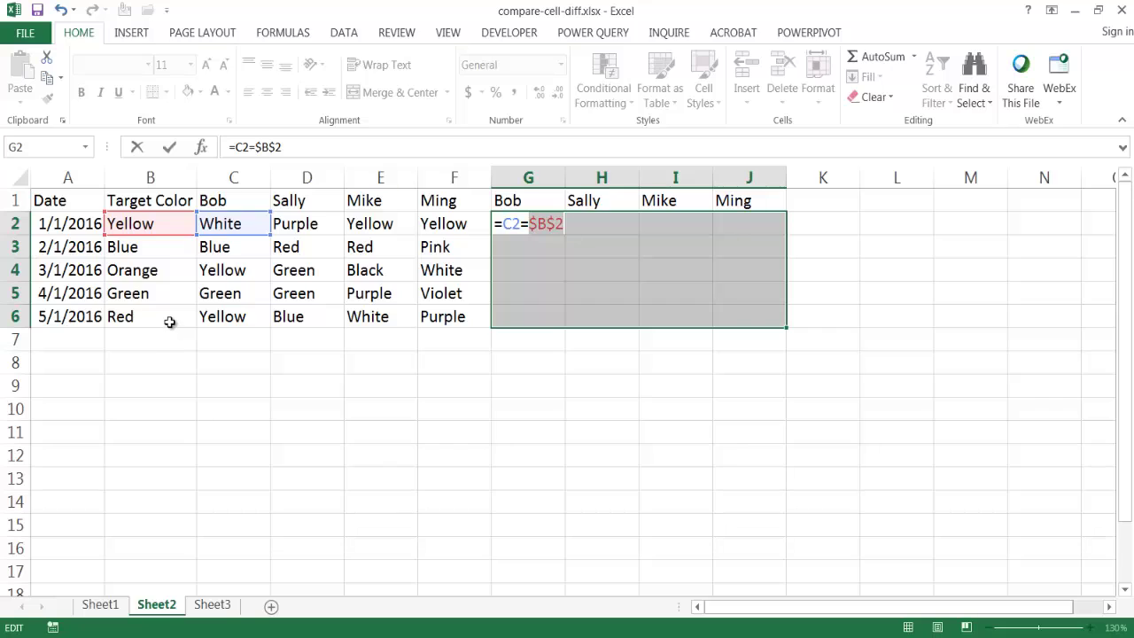
key("F4")
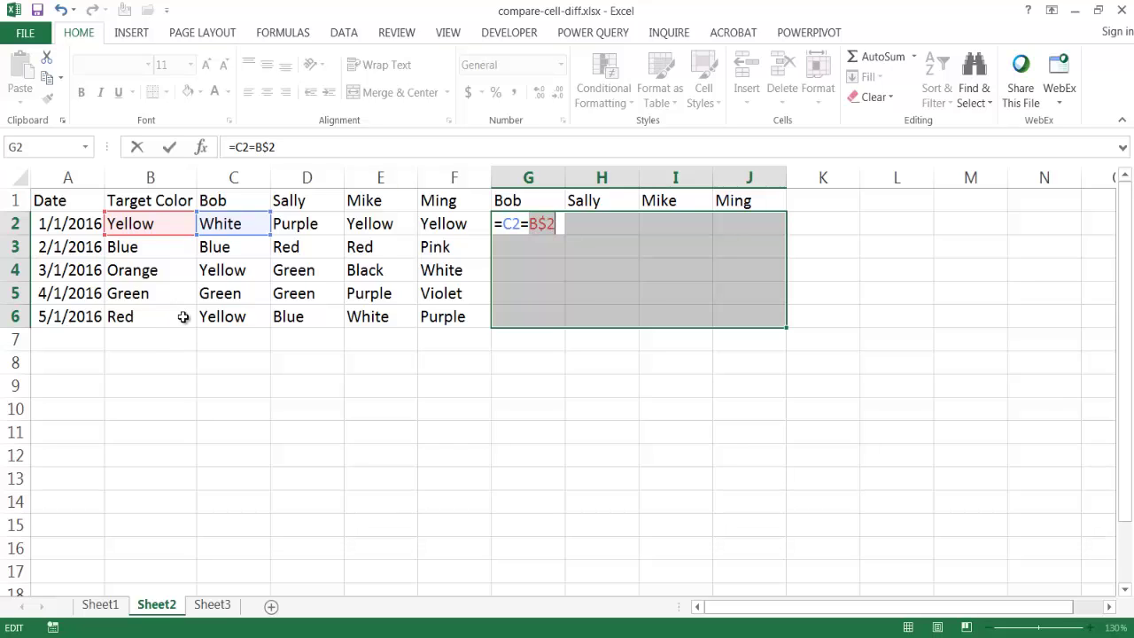
key("F4")
Step: Enter the formula into all of G2:J6 and check G2 against the colours in C2:F2
key("ctrl+Return")
key("ctrl+Return")
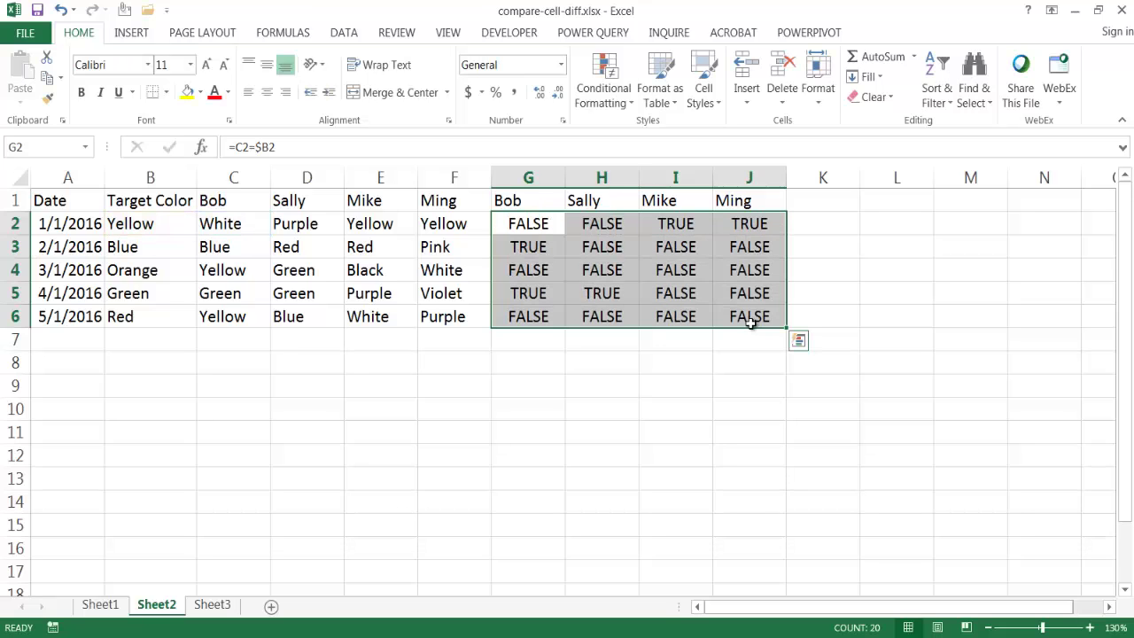
left_click(677, 380)
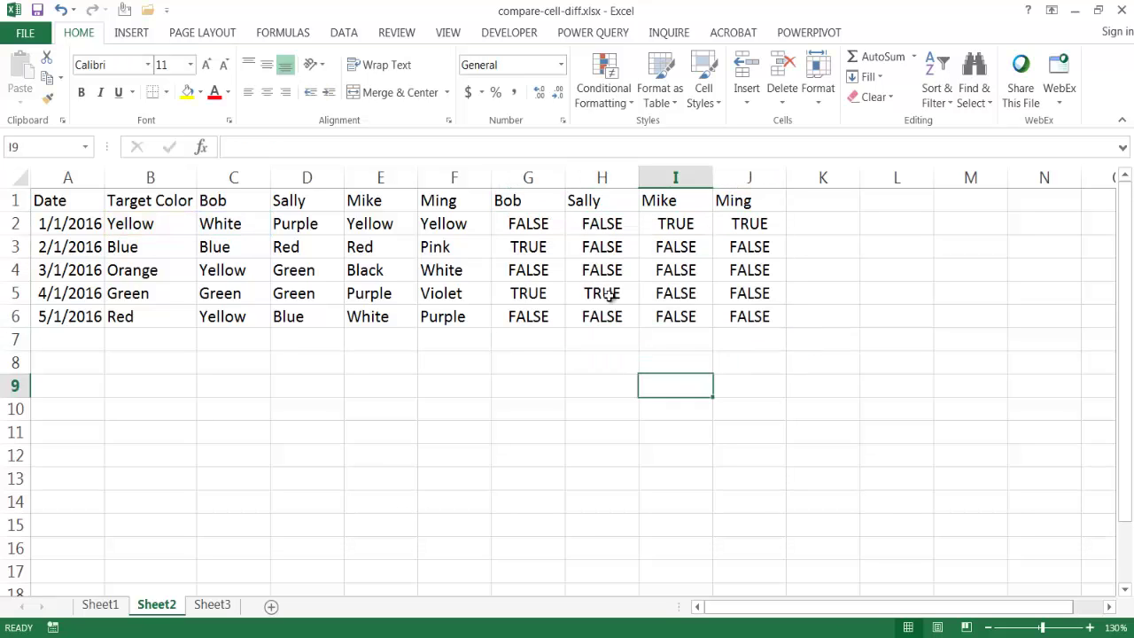
left_click(535, 222)
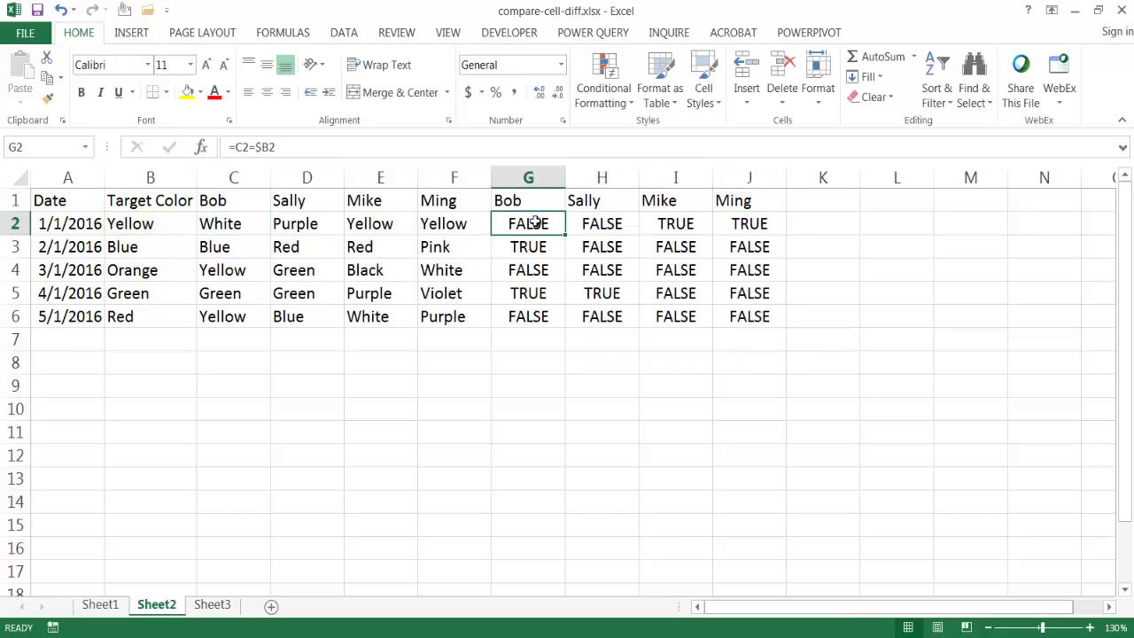
left_click(227, 224)
left_click(292, 225)
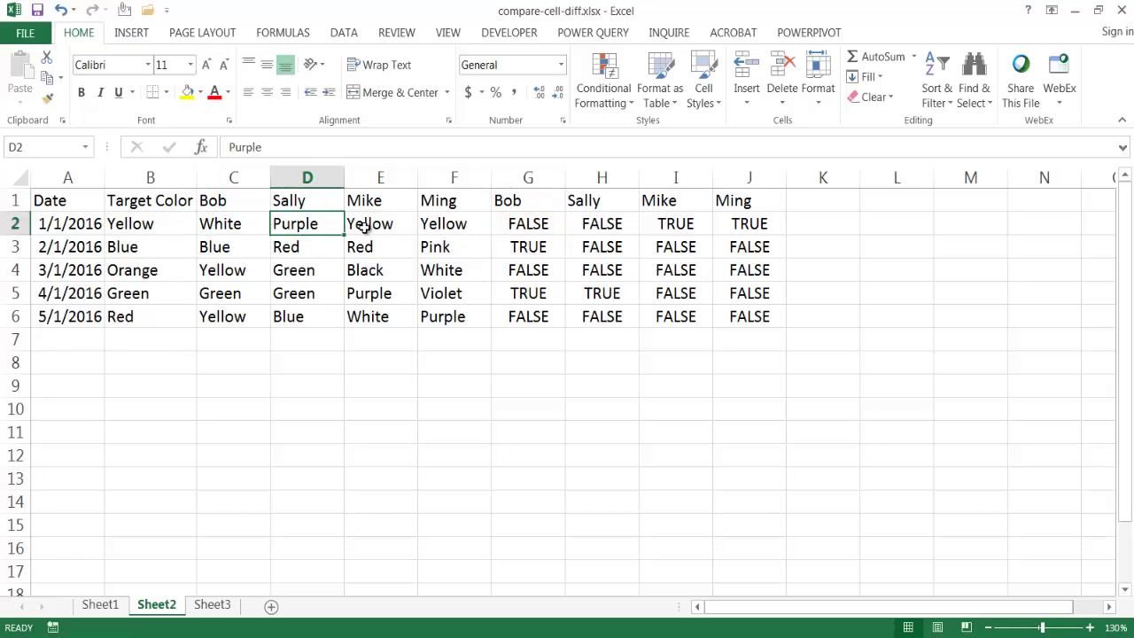
left_click(390, 224)
left_click(447, 227)
Step: Inspect the adjusted formulas in I2 and J2, then reselect the headers and result block
left_click(672, 224)
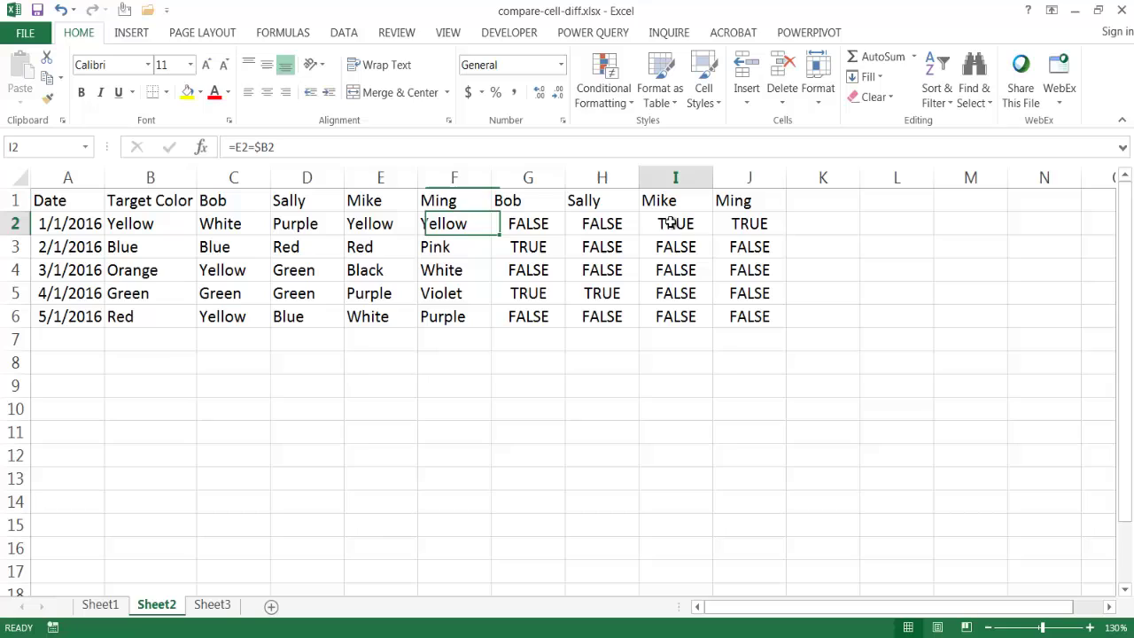
left_click(749, 224)
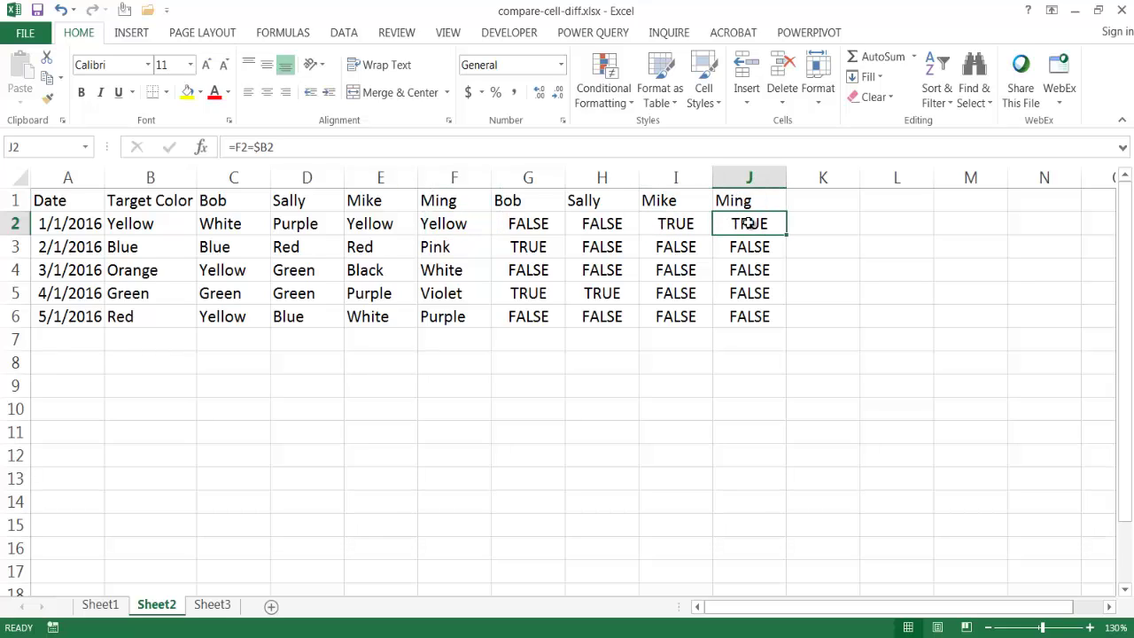
left_click_drag(524, 198, 743, 202)
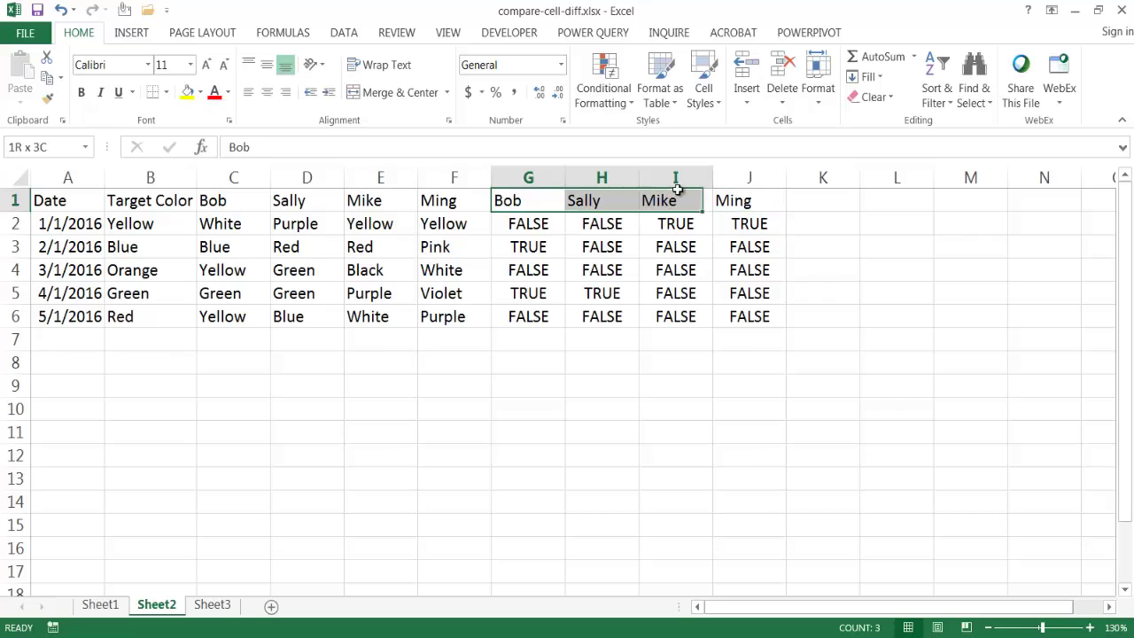
left_click_drag(525, 226, 732, 315)
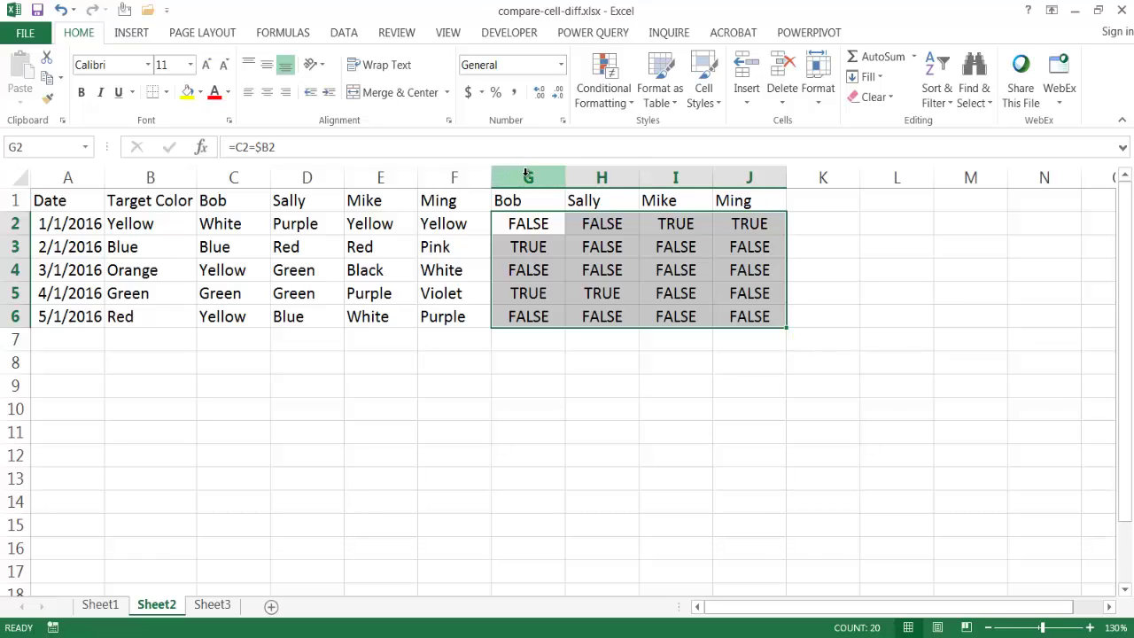
Step: Delete columns G through J, removing the comparison block and its headers
left_click_drag(526, 171, 783, 169)
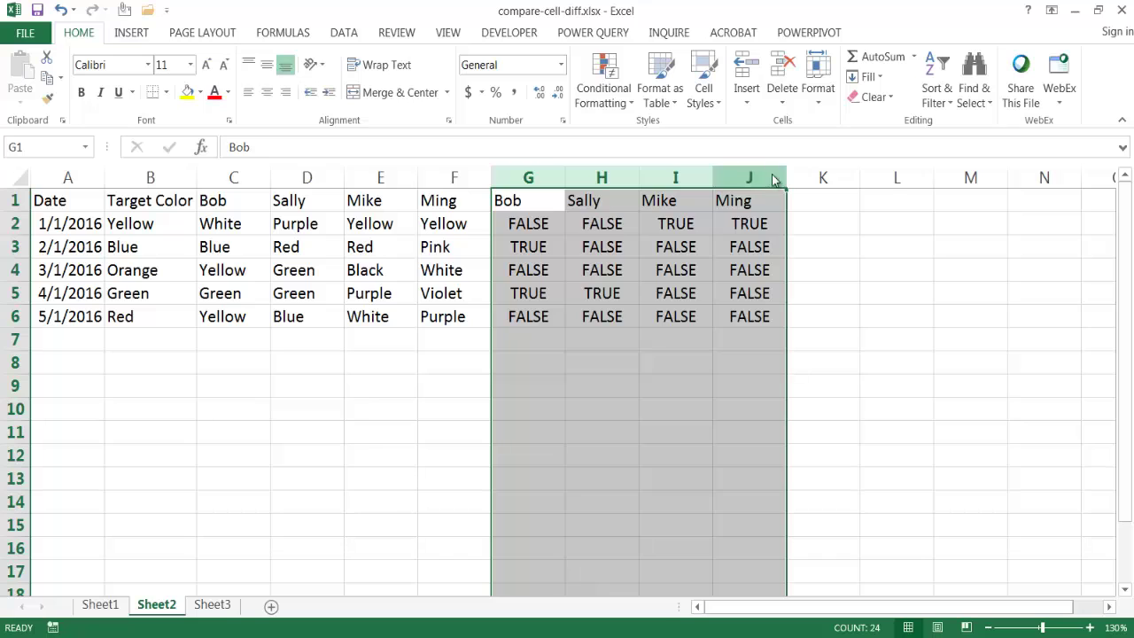
right_click(774, 175)
left_click(850, 333)
left_click(635, 387)
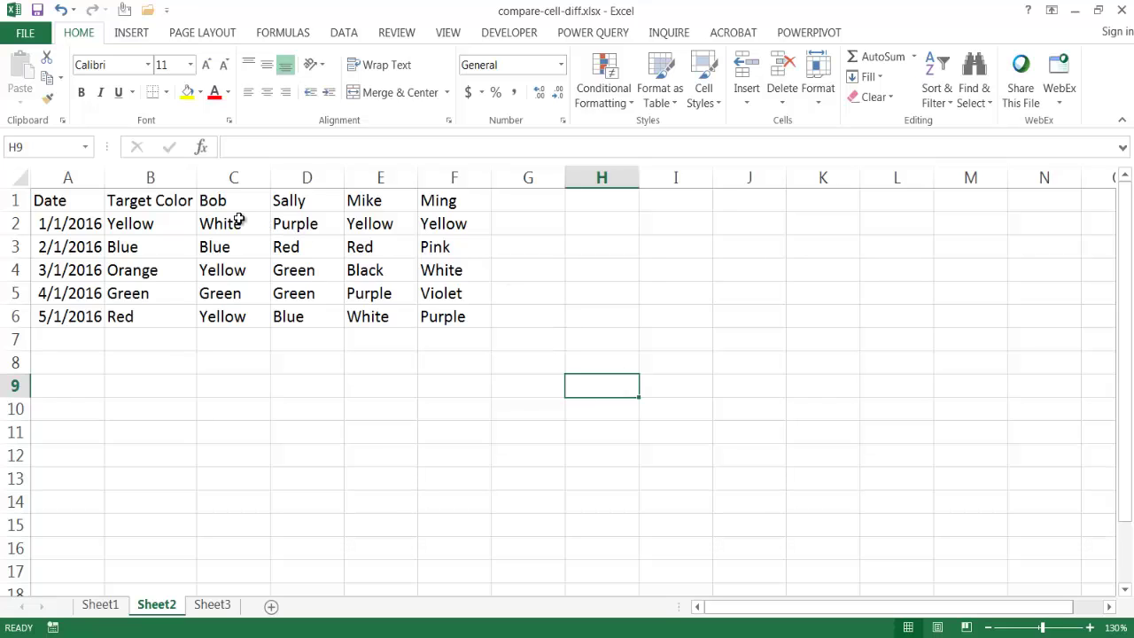
Step: Select the colour cells B2:F6 and apply Go To Special with Row differences
left_click(167, 225)
left_click_drag(195, 224, 467, 315)
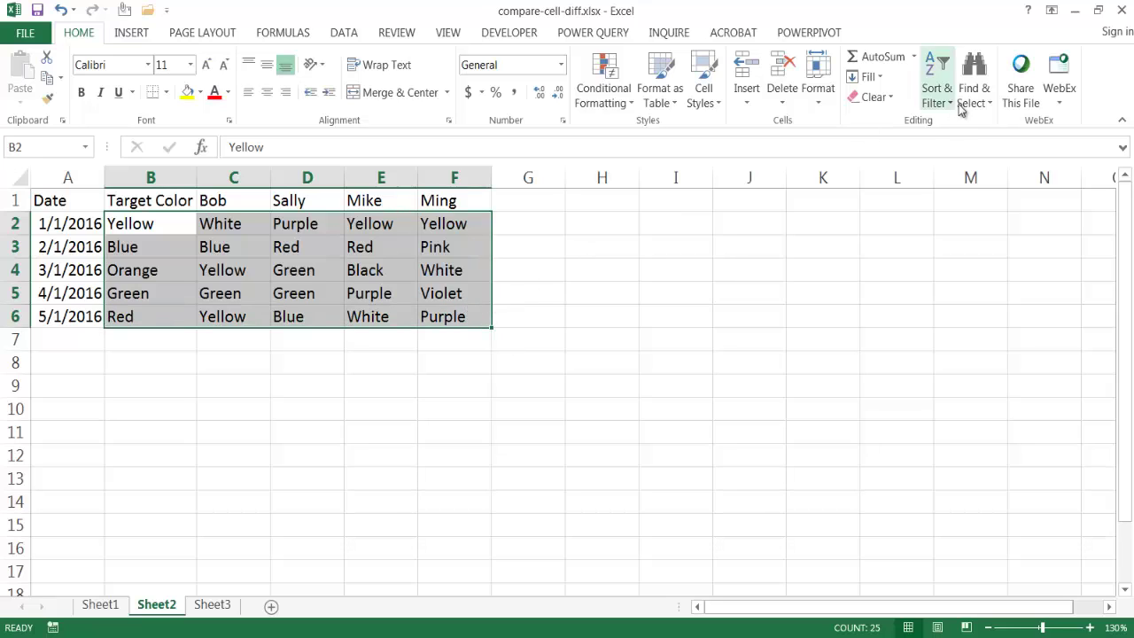
left_click(986, 105)
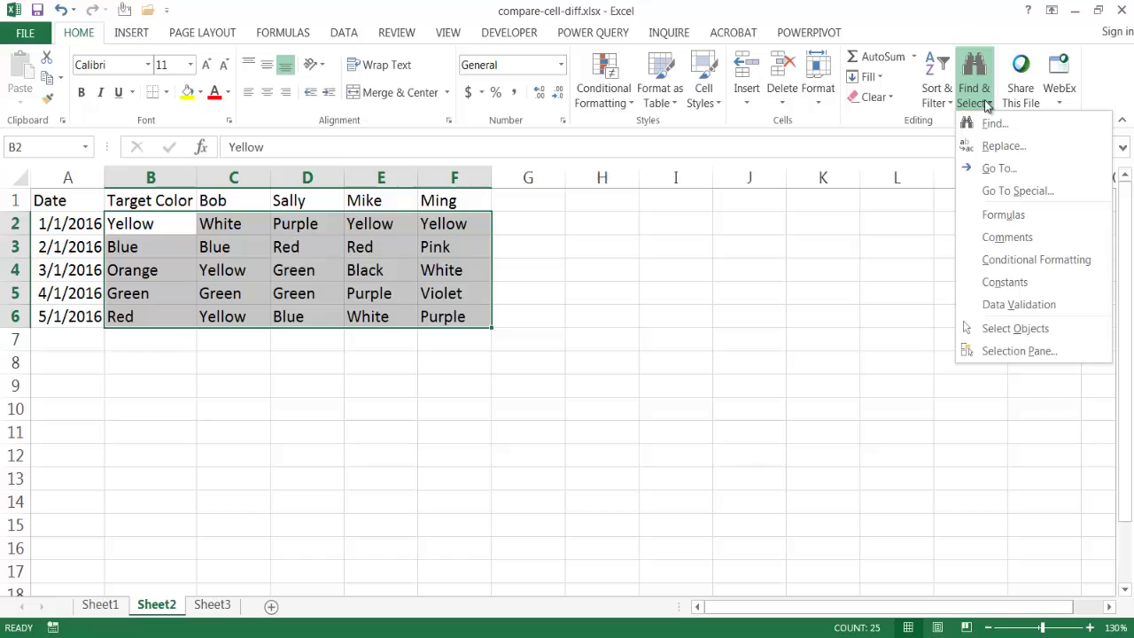
left_click(1042, 196)
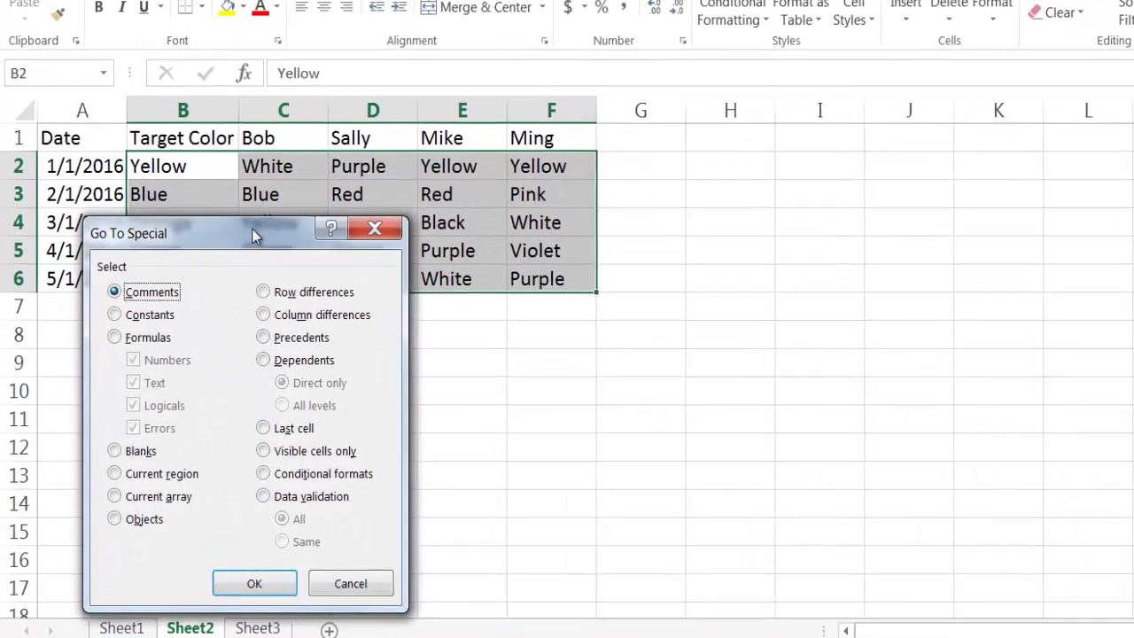
left_click_drag(211, 278, 443, 290)
left_click_drag(602, 221, 929, 133)
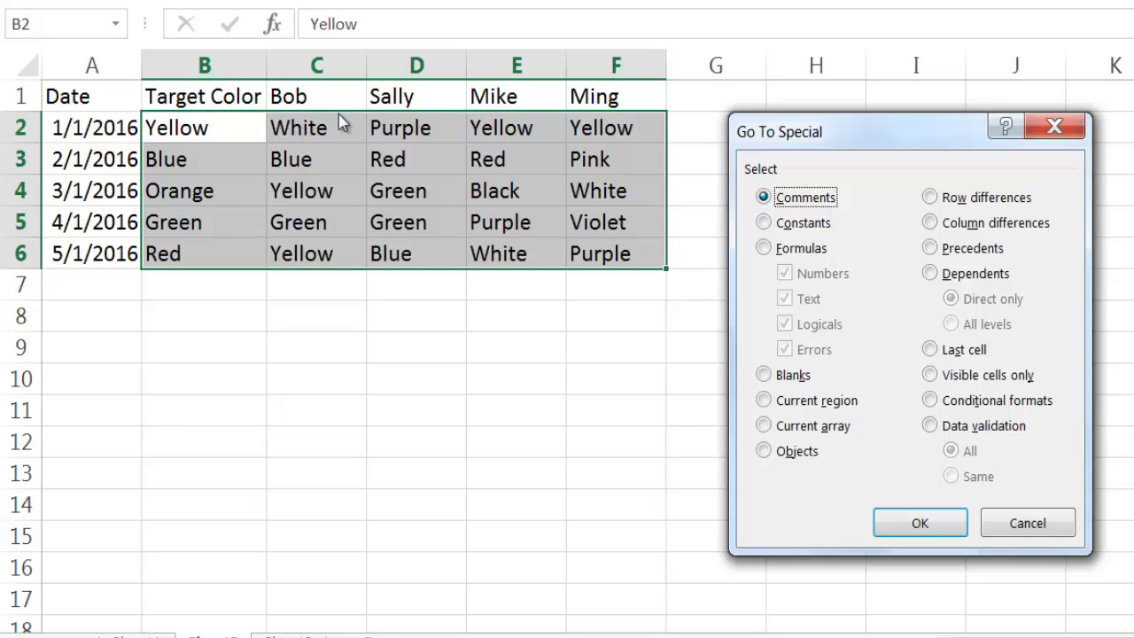
left_click(930, 197)
left_click(948, 521)
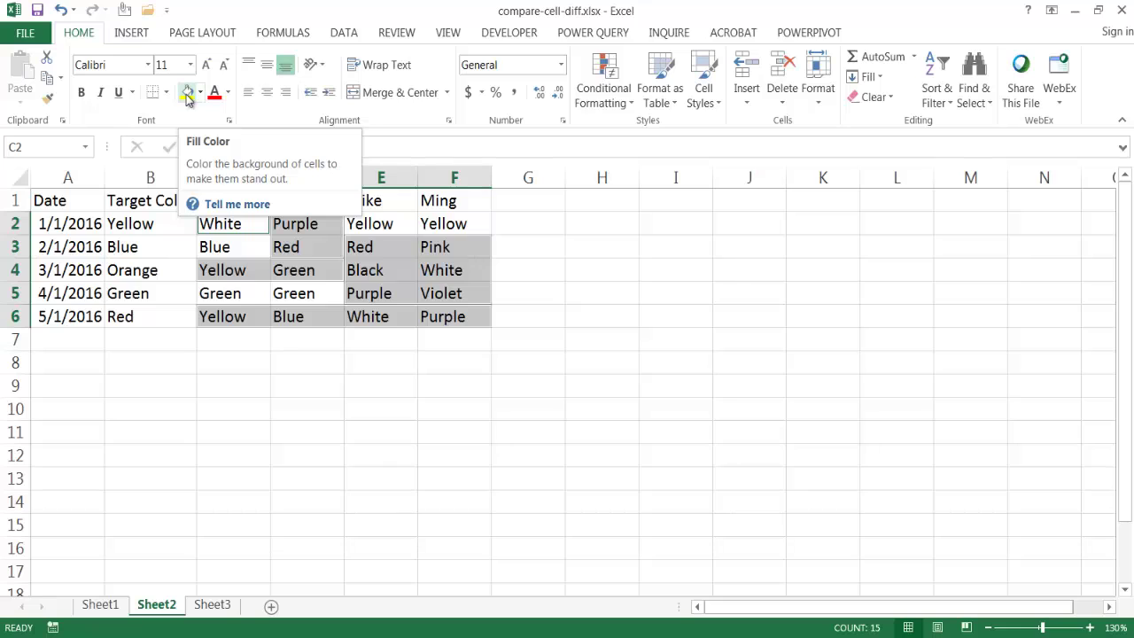
Step: Fill the selected differing cells yellow and check row 2 against its Yellow target
left_click(188, 92)
left_click(476, 436)
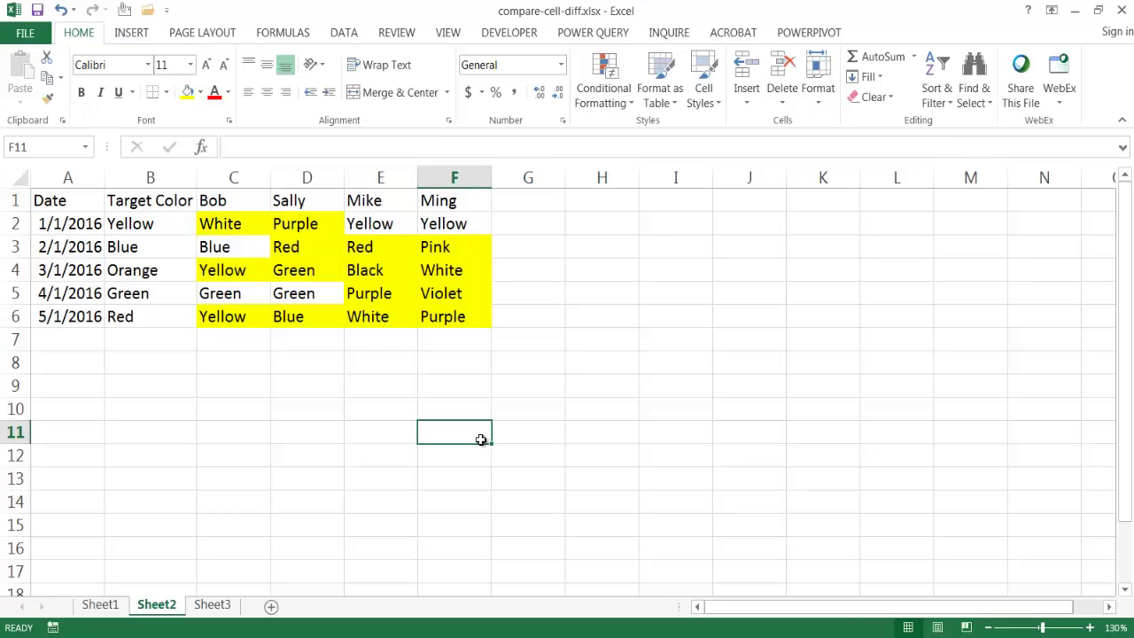
left_click(175, 228)
left_click_drag(225, 223, 306, 224)
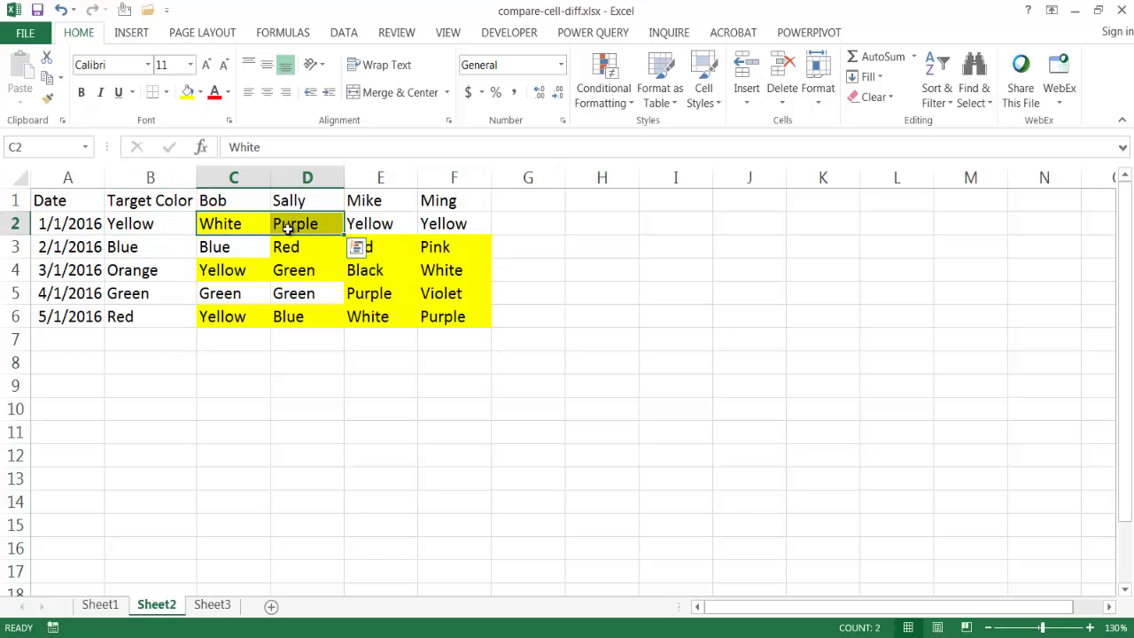
left_click(181, 223)
left_click(403, 224)
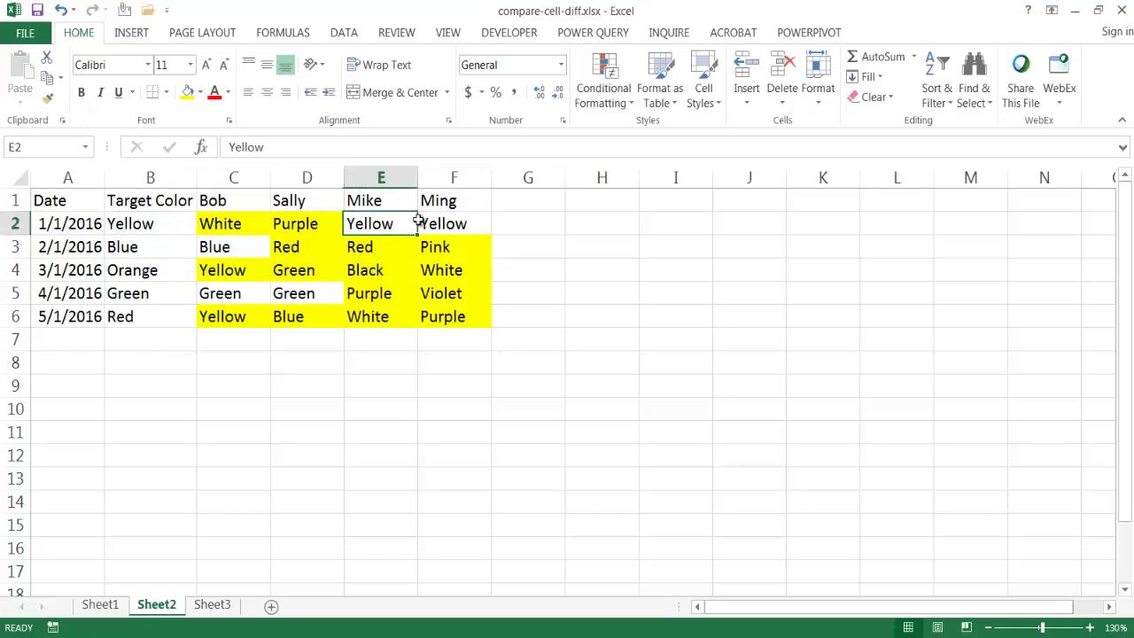
left_click(443, 224)
Step: Check row 3's mismatches against its Blue target, then switch to Sheet3
left_click(215, 247)
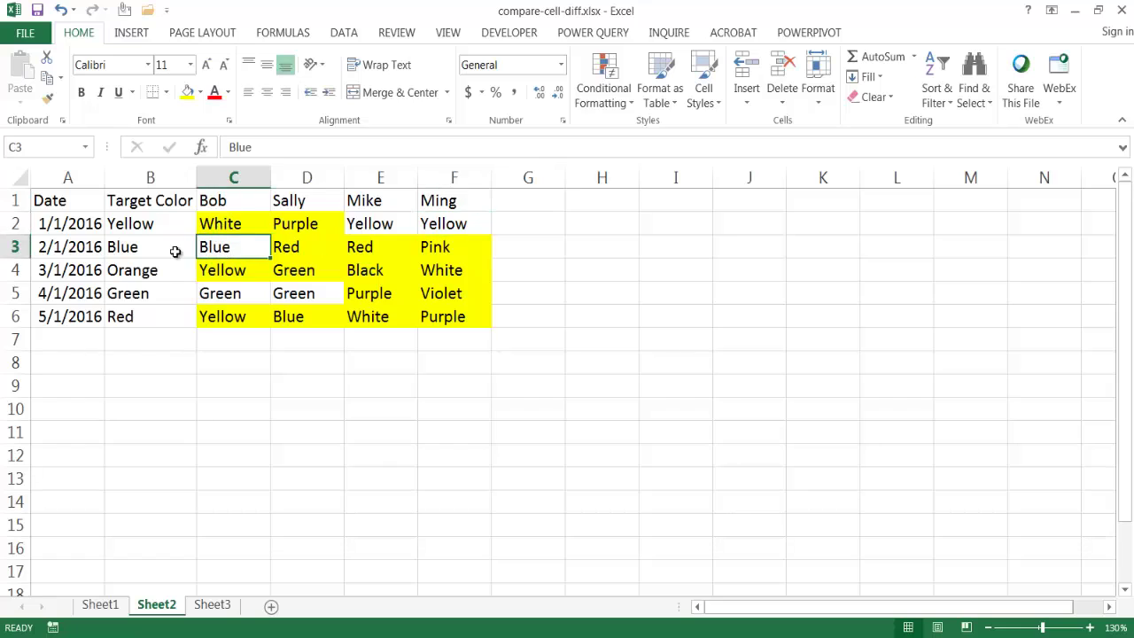
left_click(169, 253)
left_click_drag(306, 255, 435, 248)
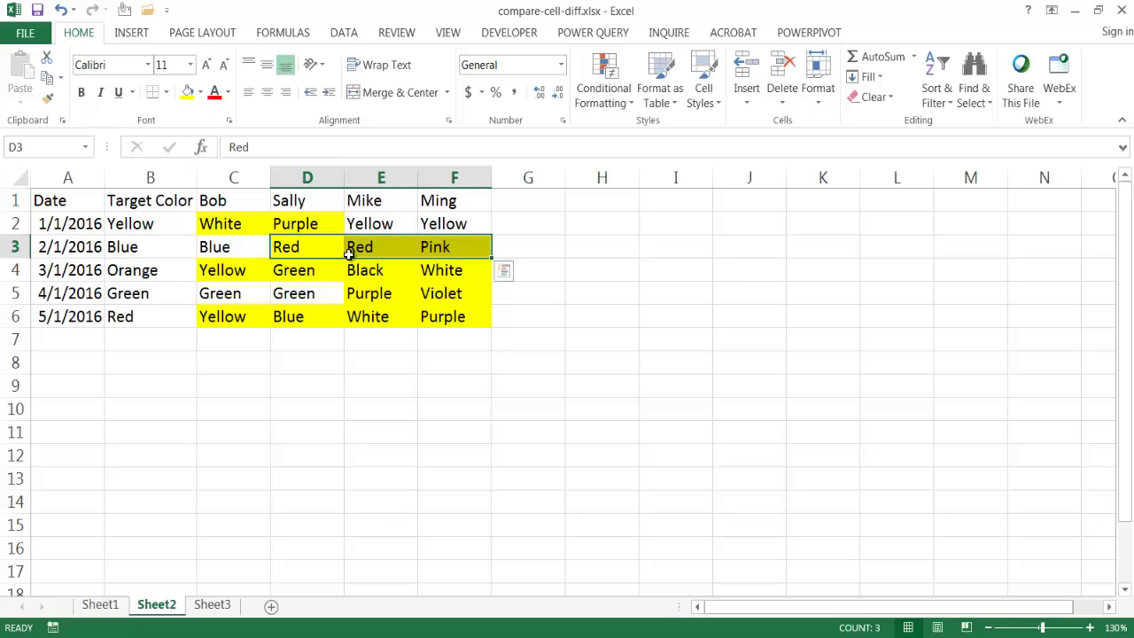
left_click(973, 88)
left_click(837, 267)
left_click(211, 605)
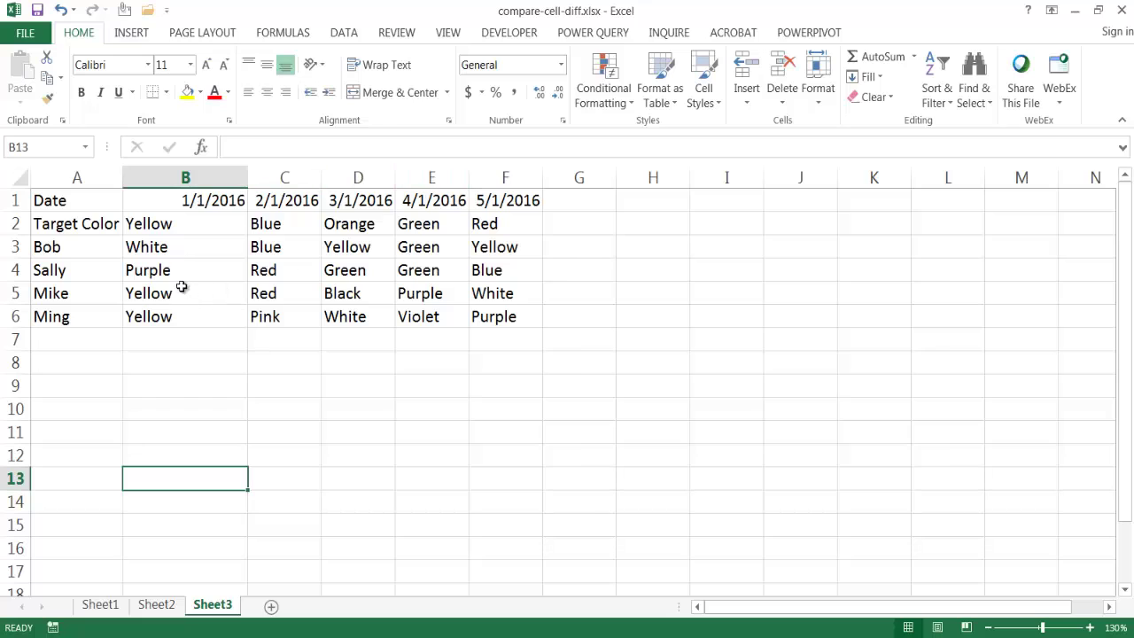
Step: Select the Sheet3 colour table B2:F6 of the transposed data
left_click(200, 178)
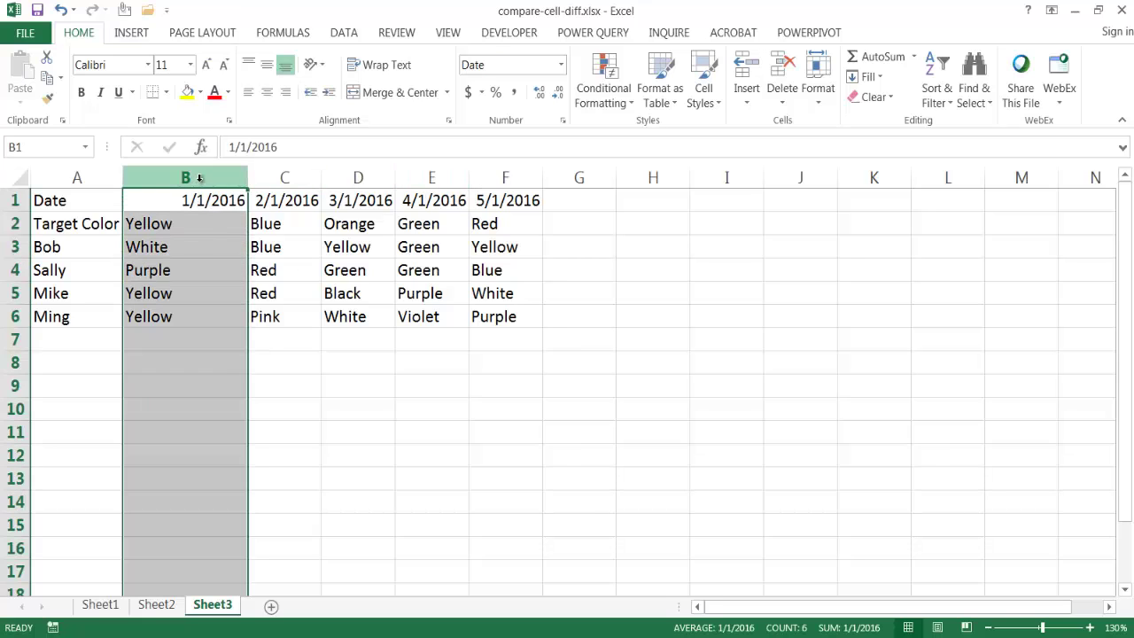
left_click(286, 176)
left_click(363, 176)
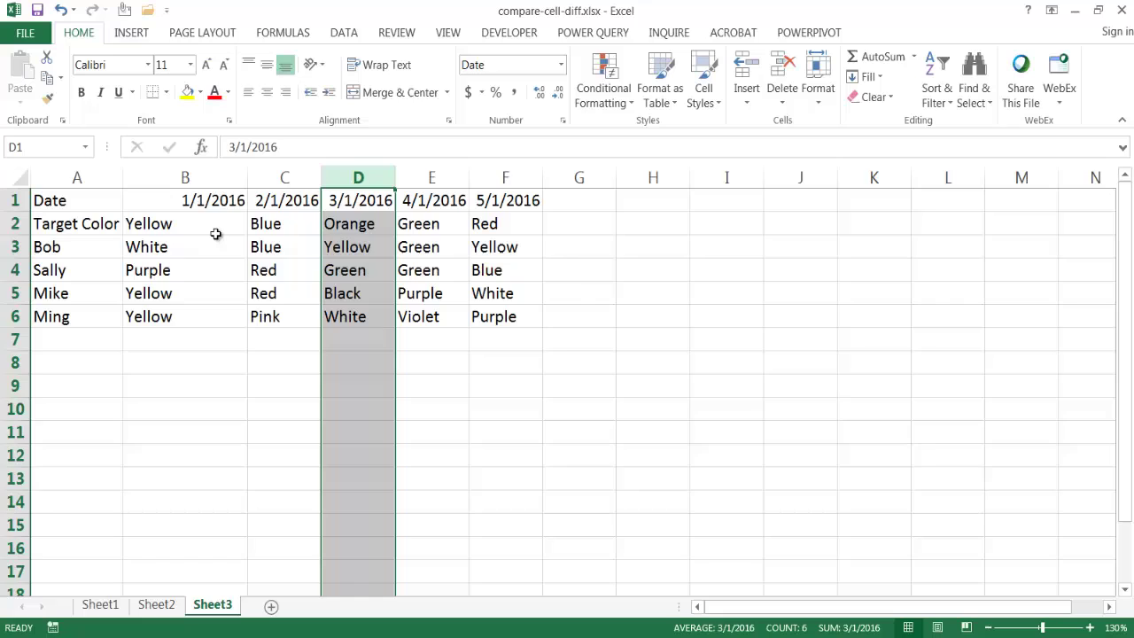
left_click_drag(215, 229, 201, 312)
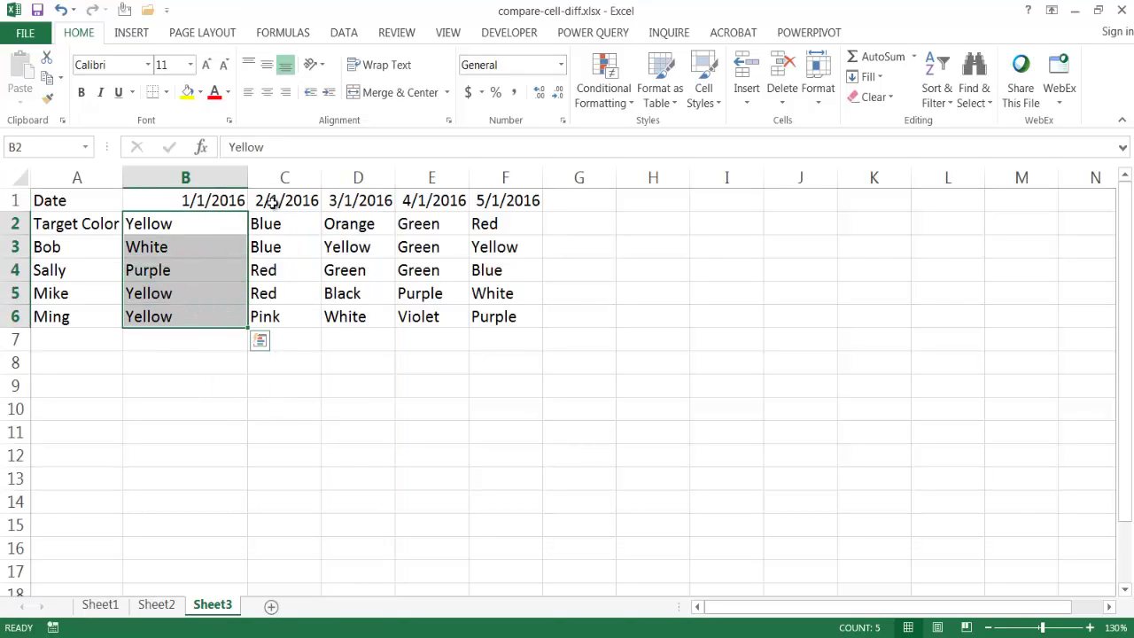
left_click_drag(277, 224, 266, 319)
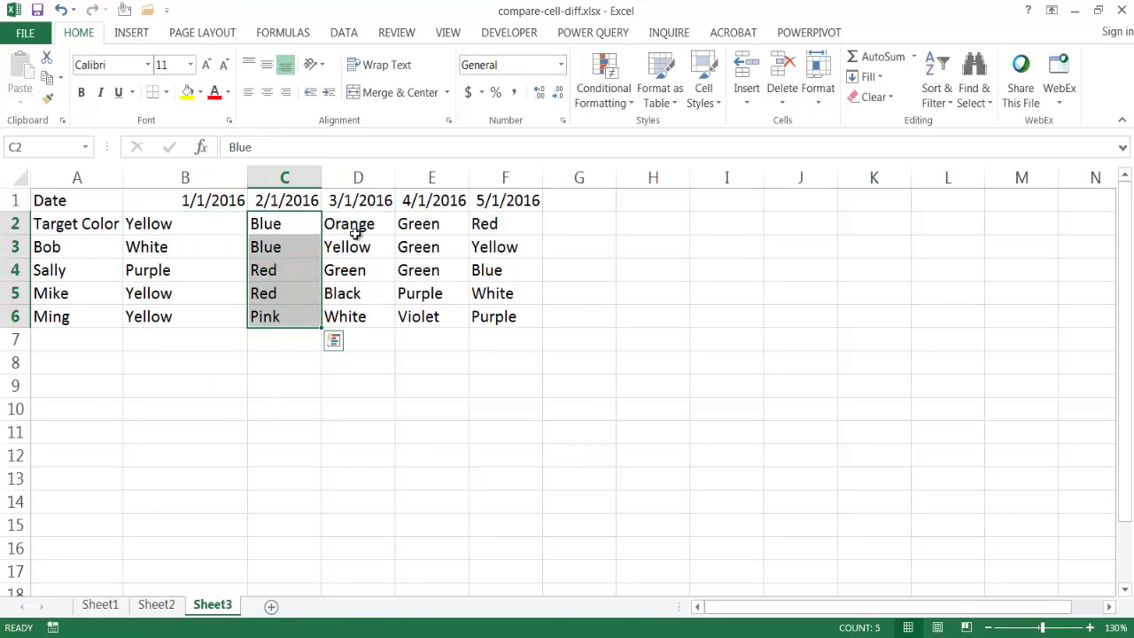
mouse_move(196, 229)
left_mouse_down()
mouse_move(304, 223)
mouse_move(483, 240)
mouse_move(498, 312)
left_mouse_up()
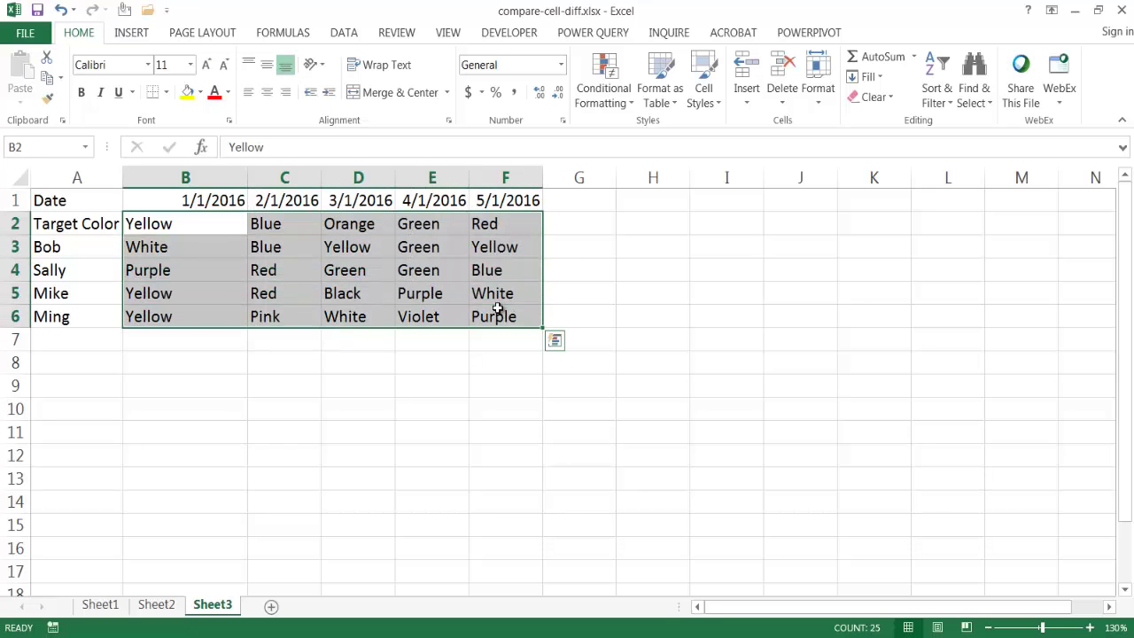
Step: Apply Go To Special with Column differences to the selection
left_click(973, 102)
left_click(1017, 188)
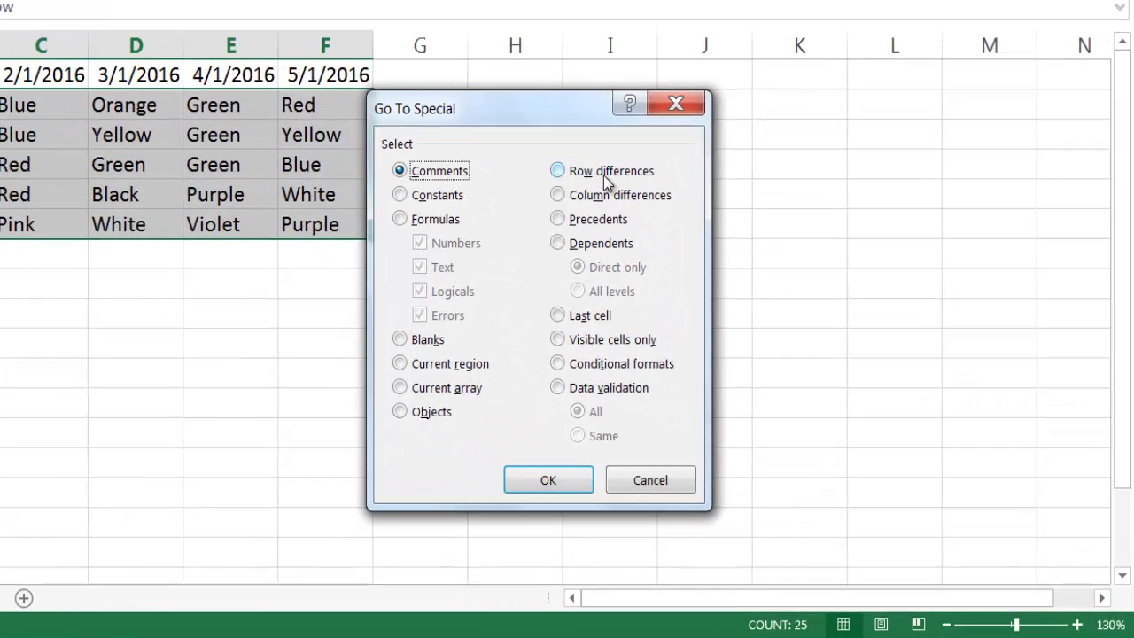
left_click(562, 196)
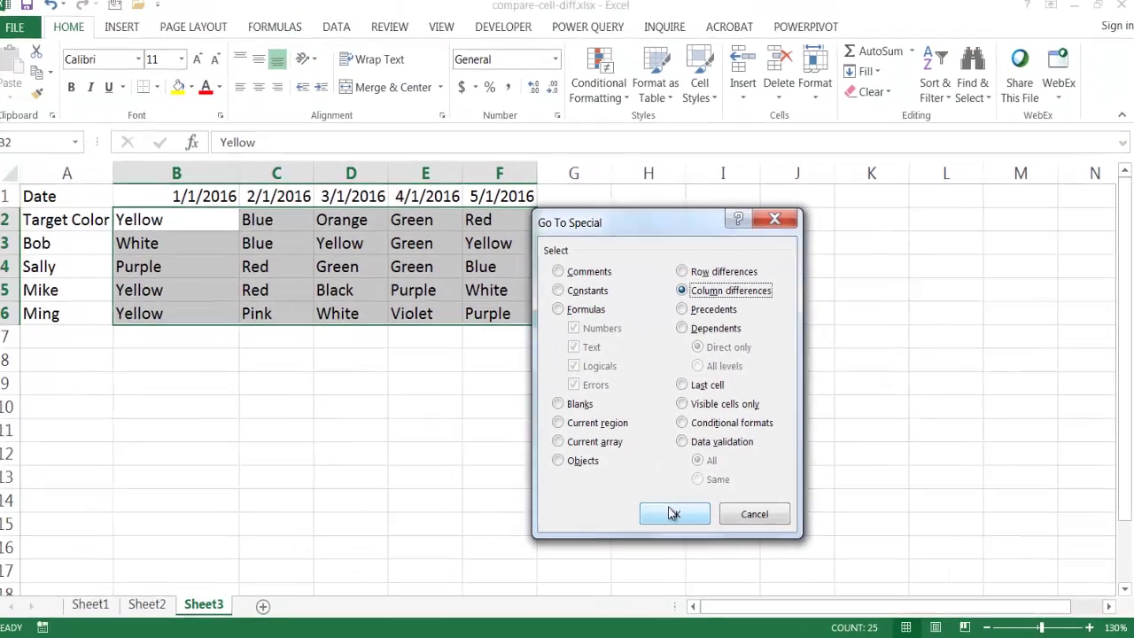
left_click(607, 494)
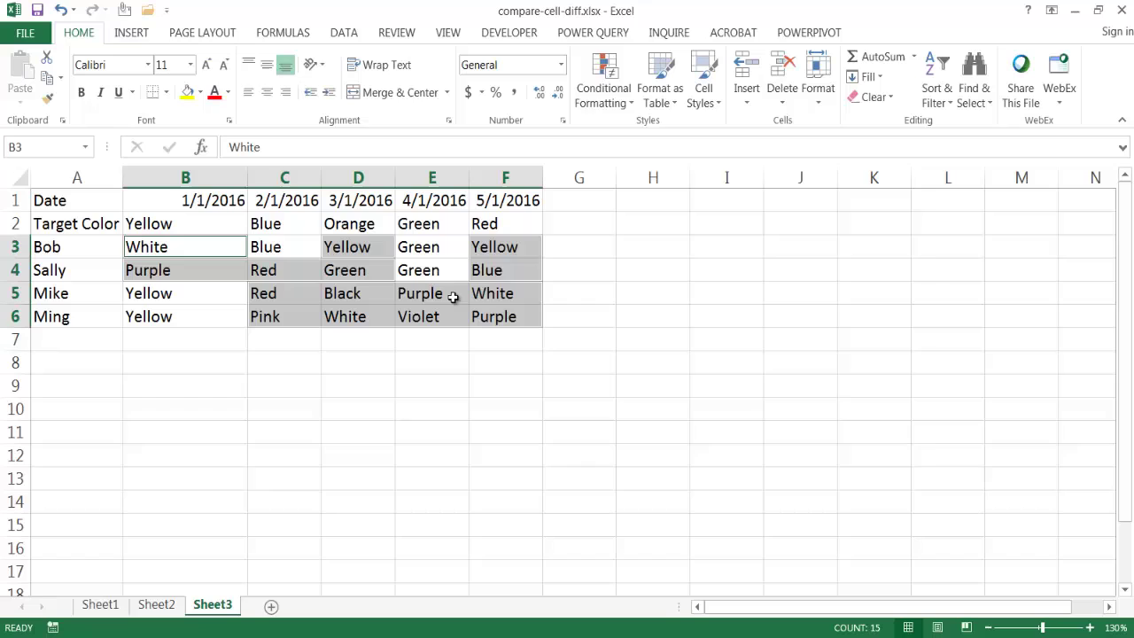
Step: Fill the differing cells yellow and verify column B's White and Purple mismatches
left_click(187, 93)
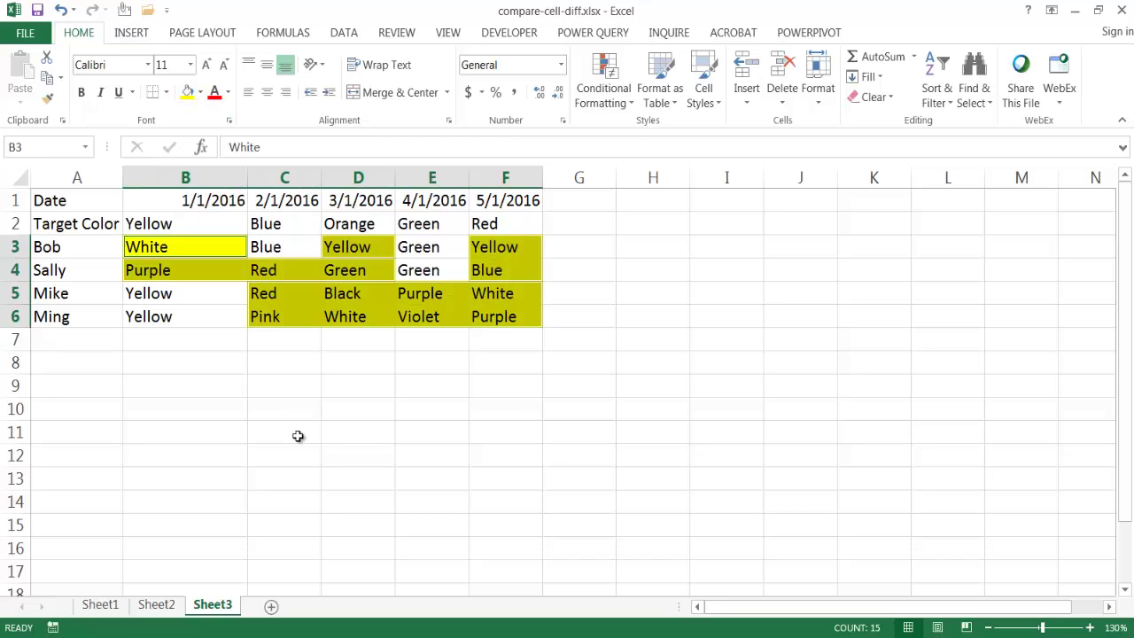
left_click(314, 497)
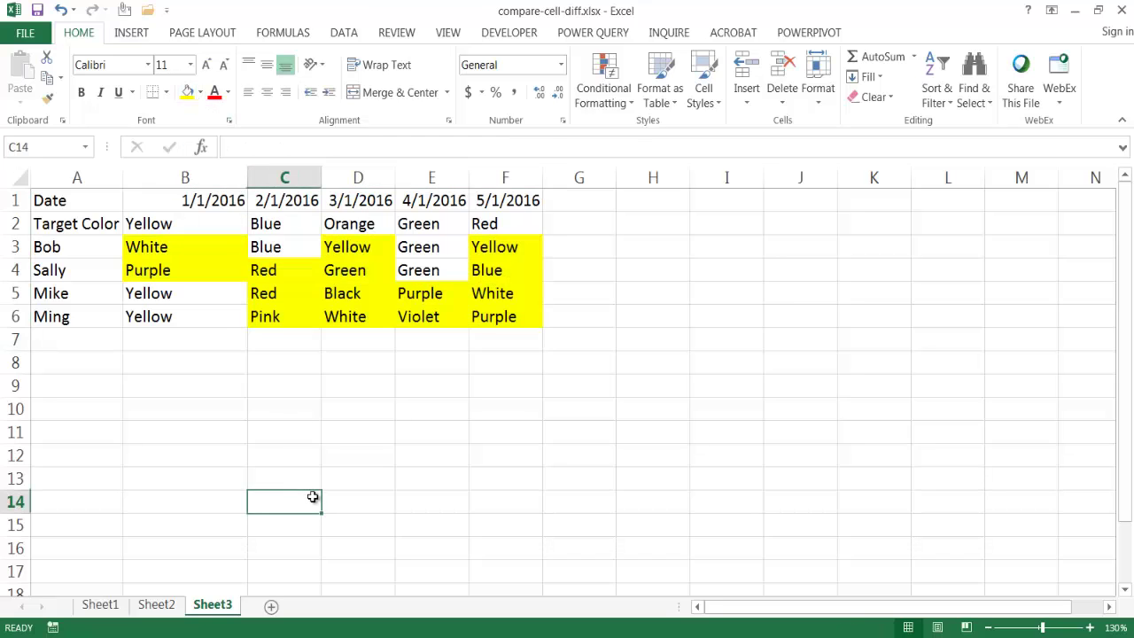
left_click(187, 226)
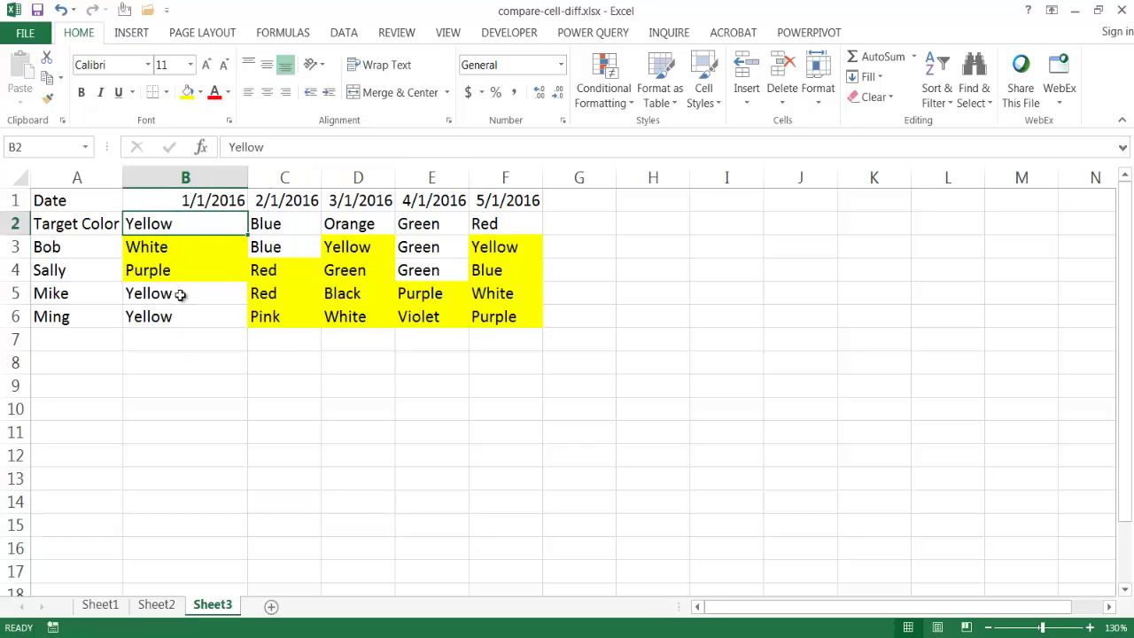
left_click_drag(182, 295, 178, 311)
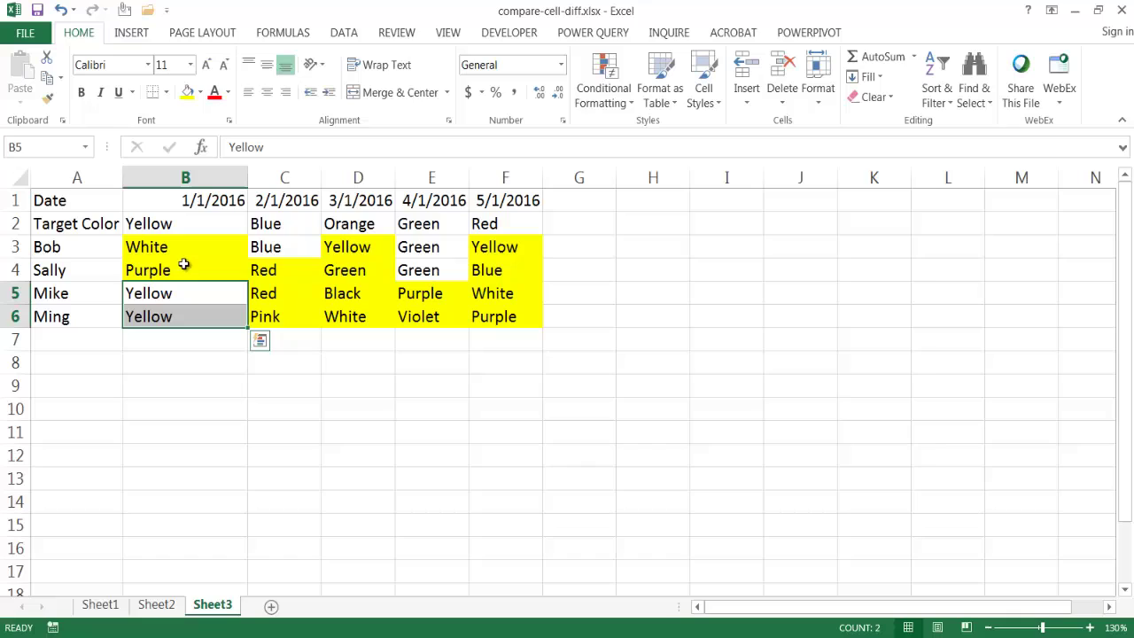
left_click_drag(187, 251, 182, 266)
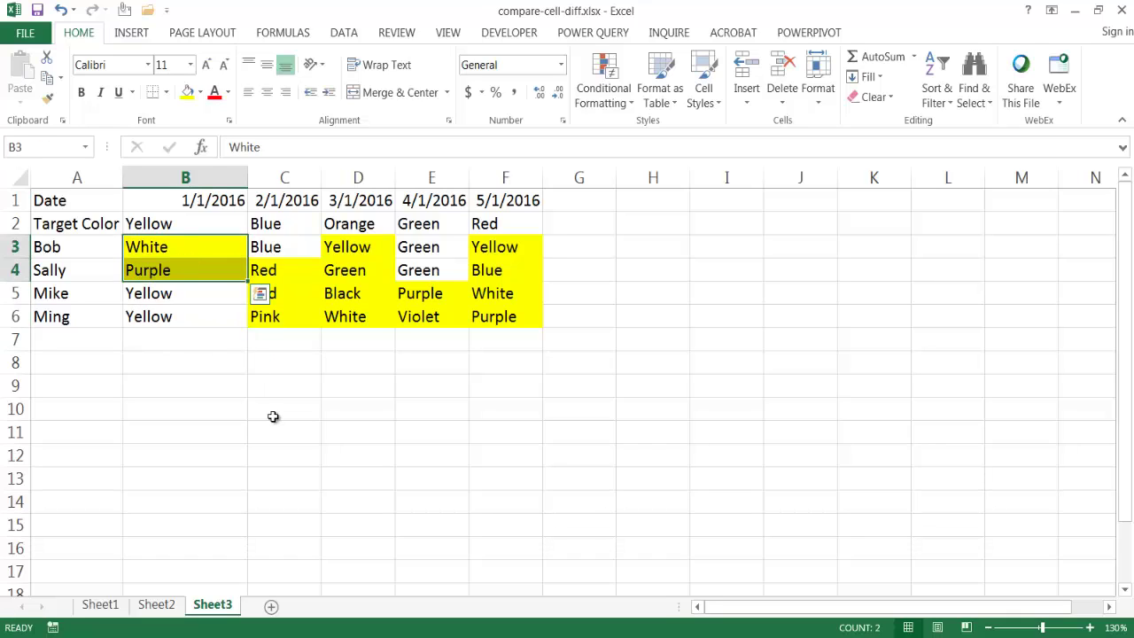